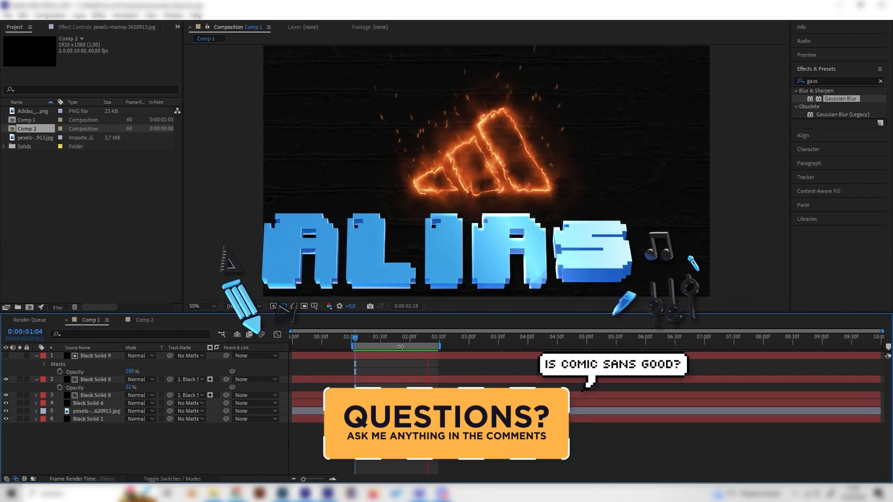
# Place Adidas_logo.png on top of the layers in Comp 2 and hide the brick photo and Black Solid 1
pyautogui.click(144, 320)
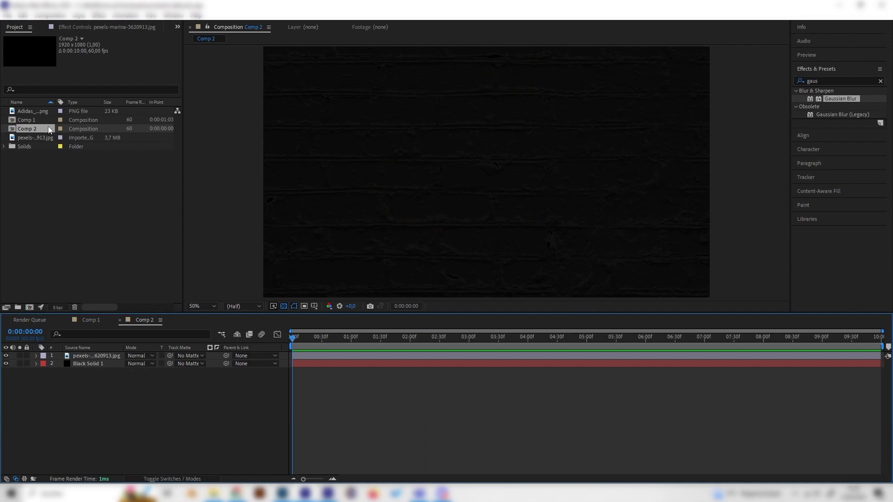
pyautogui.moveTo(35, 113); pyautogui.dragTo(108, 356)
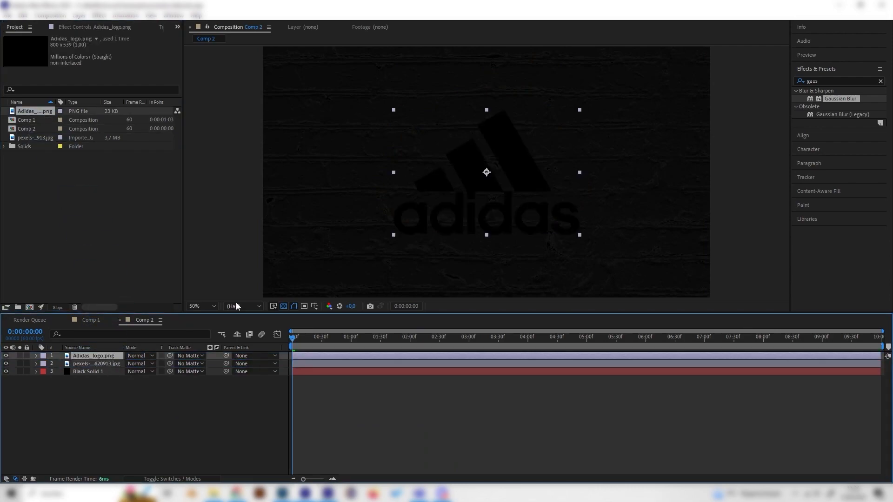
pyautogui.click(7, 364)
pyautogui.click(7, 372)
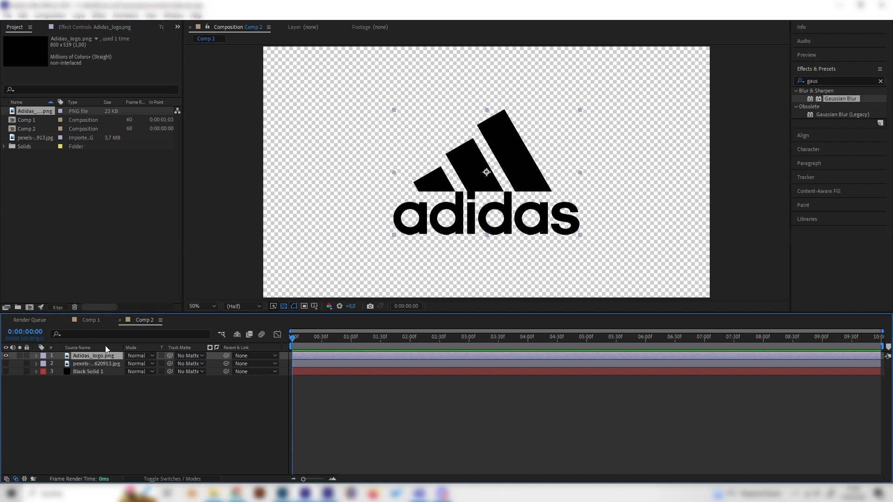
# Create a 1920 x 1080 px black solid above the logo and set its opacity to 10%
pyautogui.rightClick(229, 384)
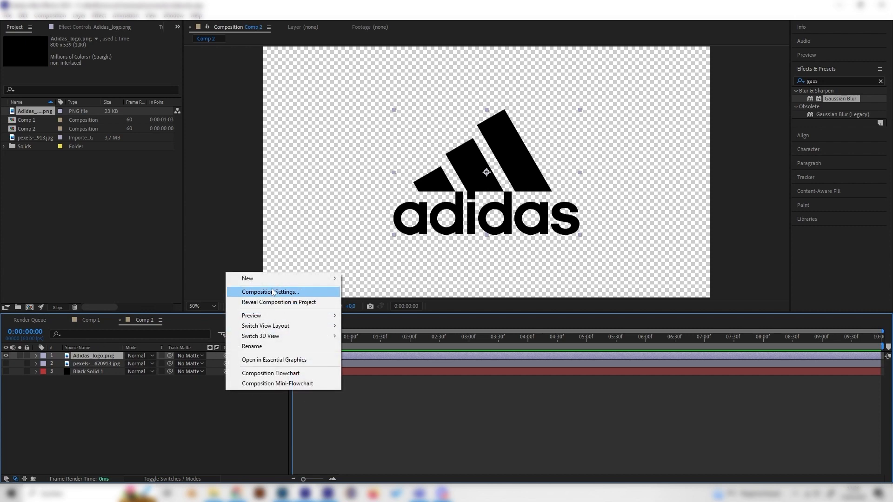
pyautogui.moveTo(311, 278)
pyautogui.click(362, 303)
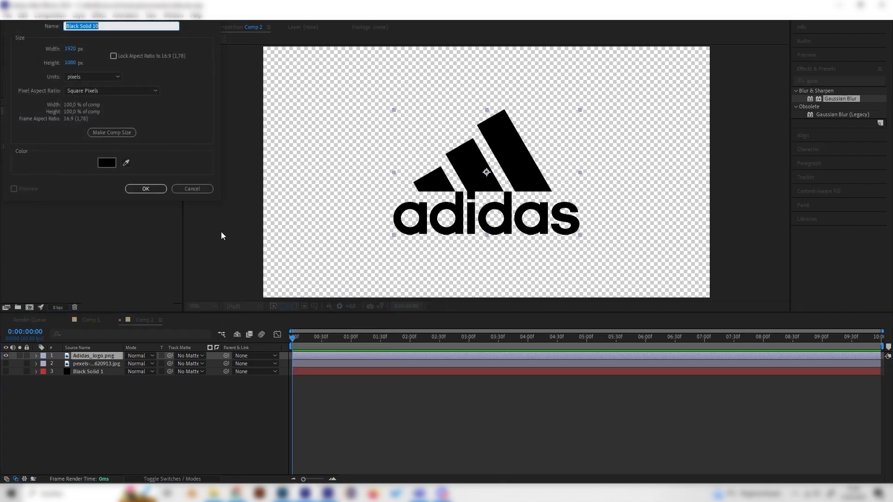
pyautogui.click(142, 189)
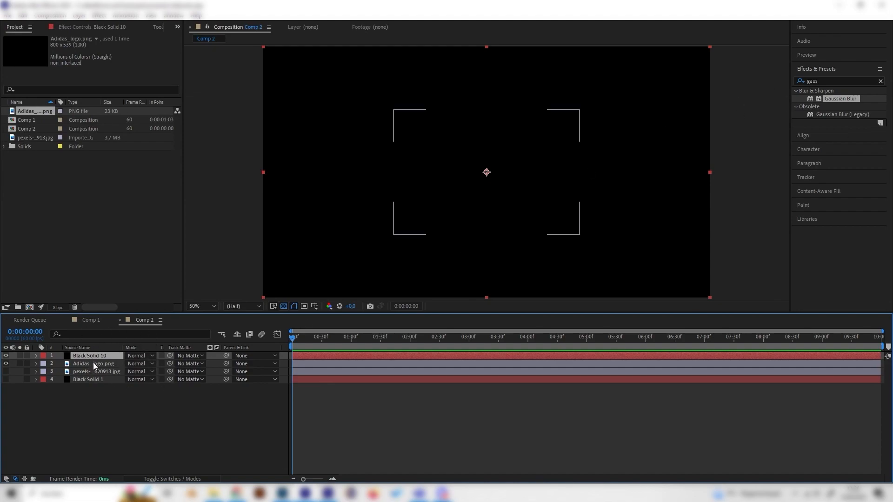
pyautogui.press('t')
pyautogui.click(126, 364)
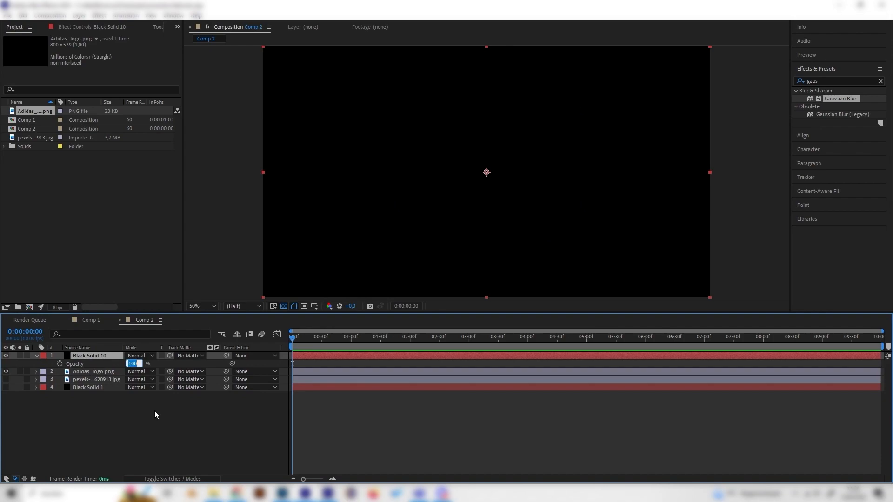
pyautogui.write('10')
pyautogui.press('Return')
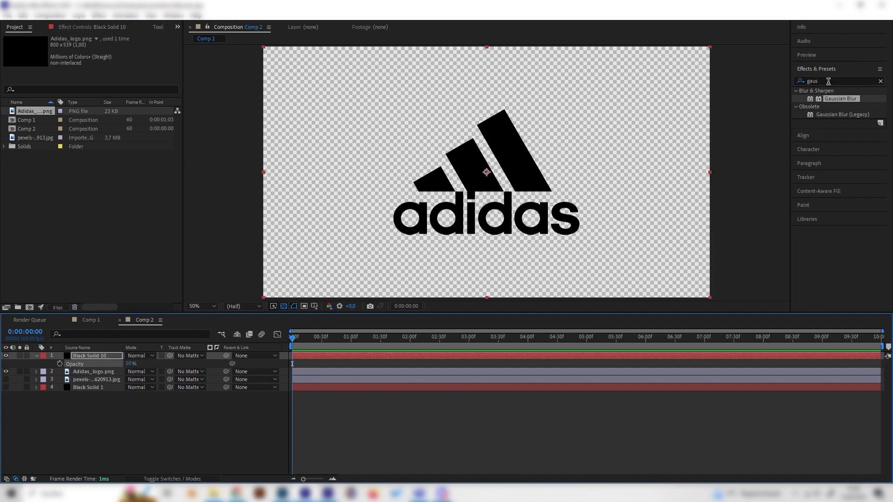
# Trace the logo's smallest stripe as a closed mask on the new solid with the Pen tool
pyautogui.click(157, 26)
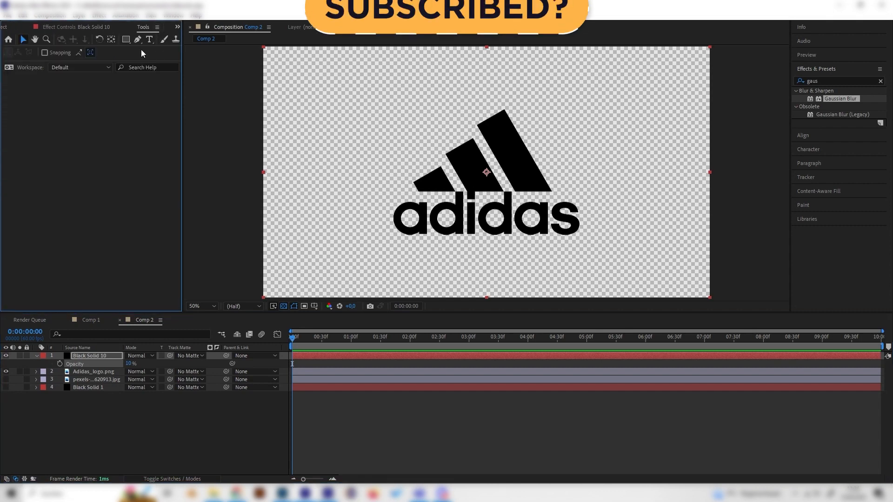
pyautogui.click(138, 39)
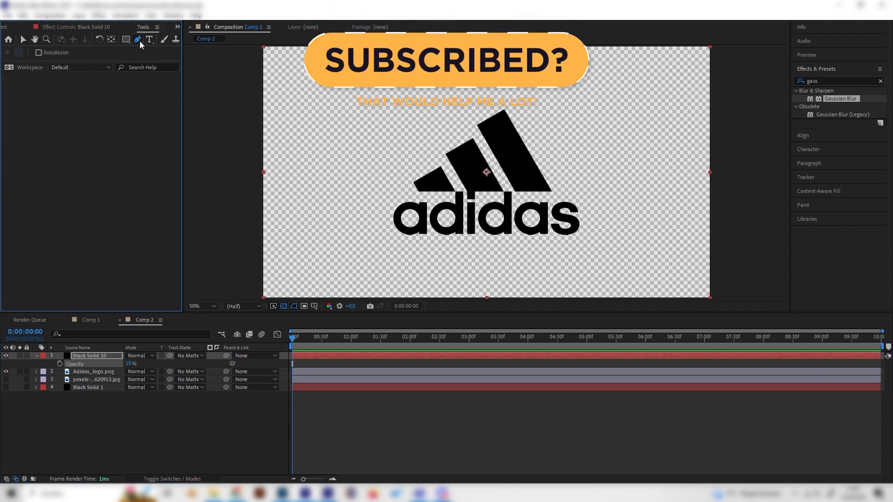
pyautogui.click(415, 182)
pyautogui.click(418, 191)
pyautogui.click(455, 192)
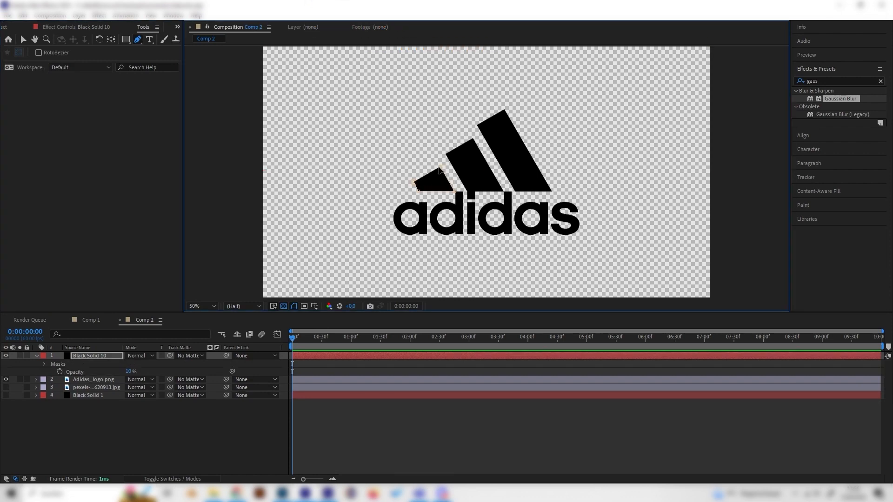
pyautogui.click(441, 167)
pyautogui.click(415, 183)
# Trace the logo's middle and tallest stripes as two more closed masks on the same solid
pyautogui.click(446, 154)
pyautogui.click(469, 191)
pyautogui.click(504, 192)
pyautogui.click(473, 138)
pyautogui.click(445, 154)
pyautogui.click(477, 126)
pyautogui.click(477, 125)
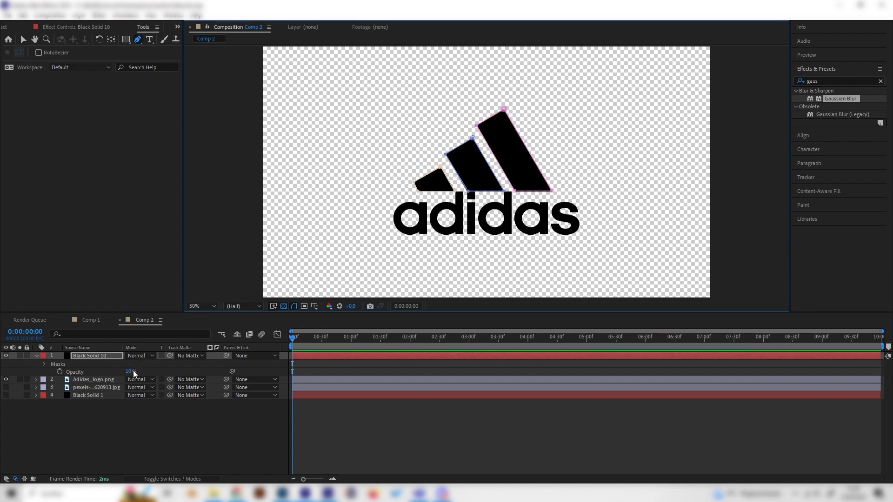
# Set the masked solid's opacity to 100% and hide the Adidas_logo.png layer
pyautogui.moveTo(129, 373); pyautogui.dragTo(199, 371)
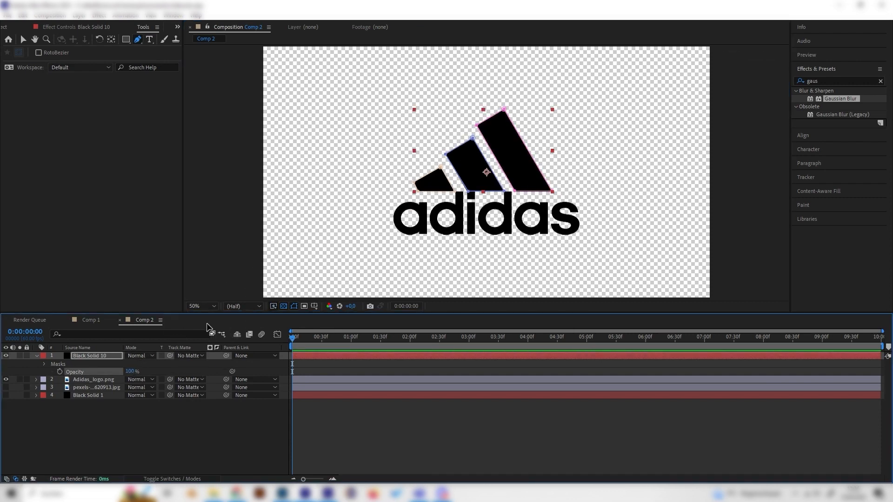
pyautogui.click(6, 380)
pyautogui.click(96, 379)
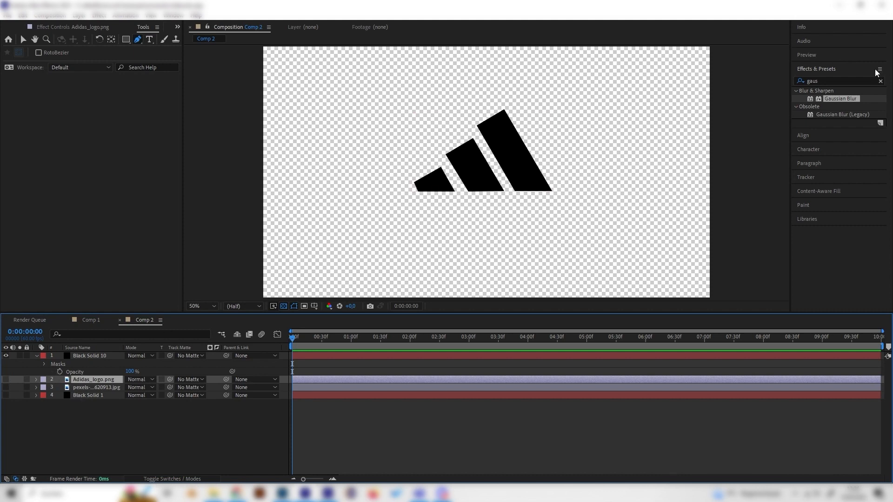
# Find the Saber effect and apply it to the masked solid
pyautogui.click(831, 80)
pyautogui.moveTo(832, 80); pyautogui.dragTo(787, 96)
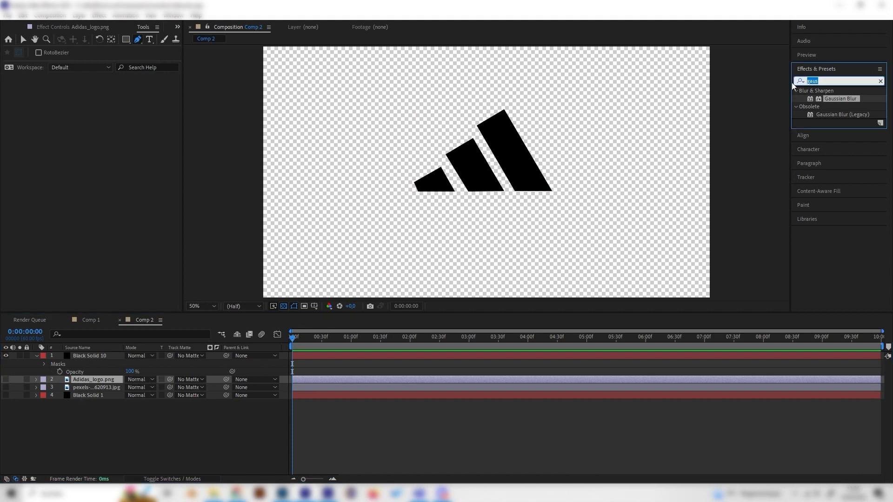
pyautogui.write('saber')
pyautogui.moveTo(822, 100); pyautogui.dragTo(97, 355)
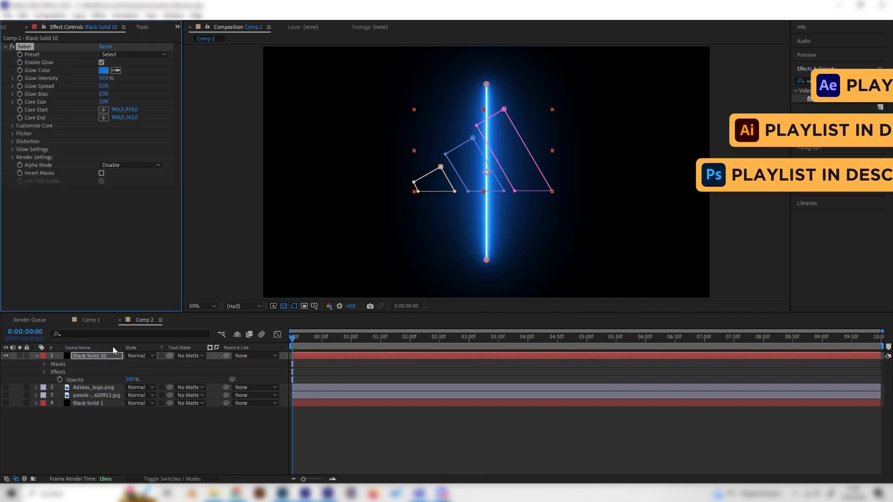
# Set Saber's core type to Layer Masks so the glow follows the stripe outlines
pyautogui.click(13, 126)
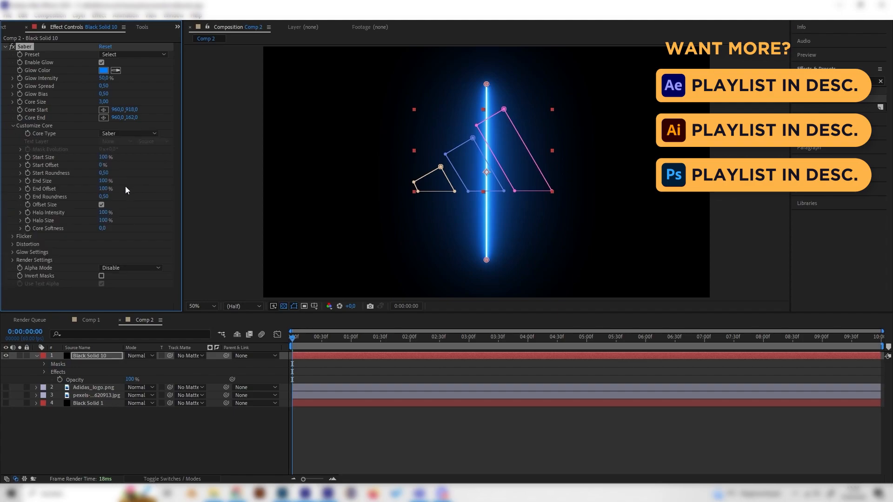
pyautogui.click(119, 133)
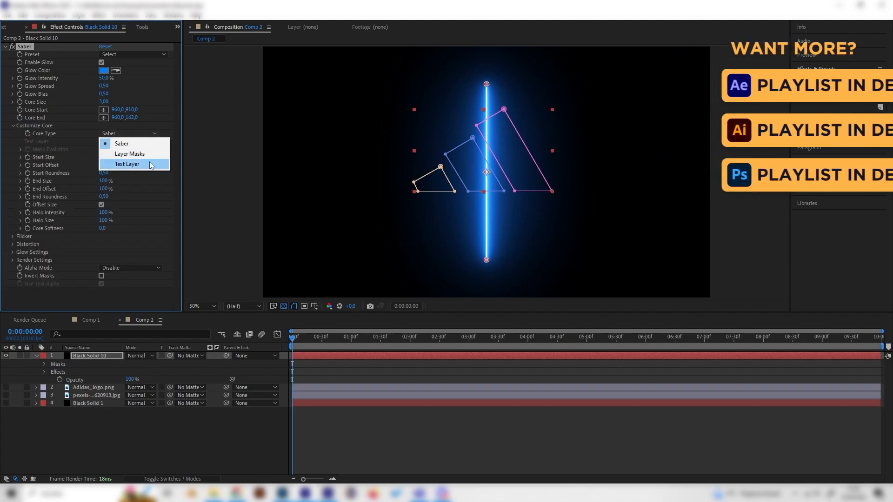
pyautogui.click(147, 165)
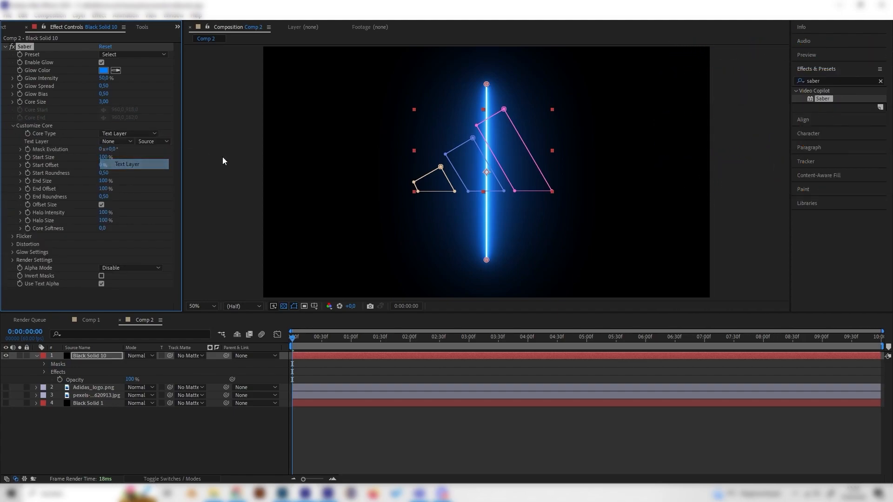
pyautogui.click(116, 135)
pyautogui.click(122, 154)
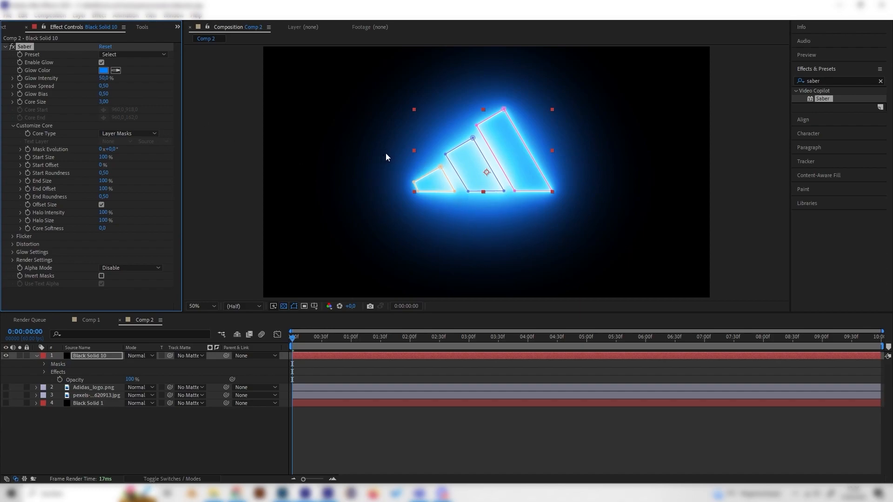
# Set Saber's composite settings to Transparent and show the brick photo and Black Solid 1 layers
pyautogui.click(12, 260)
pyautogui.scroll(-2, 40, 239)
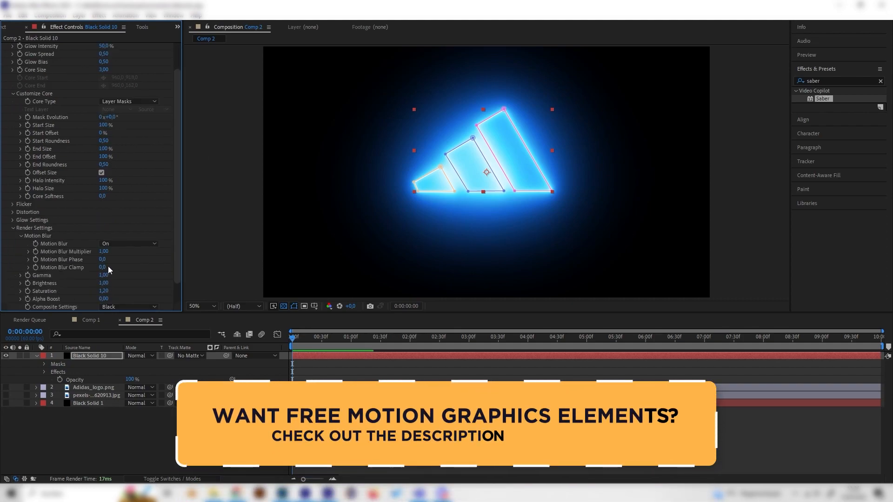
pyautogui.click(113, 306)
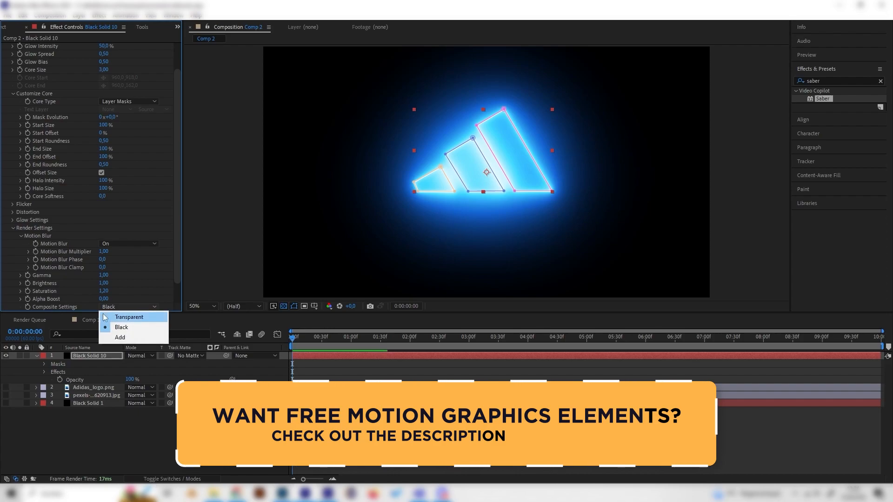
pyautogui.click(142, 318)
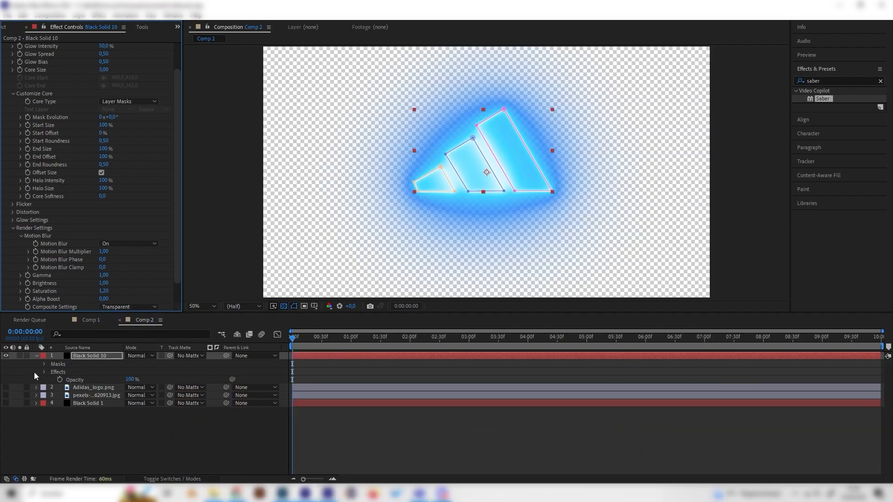
pyautogui.click(8, 395)
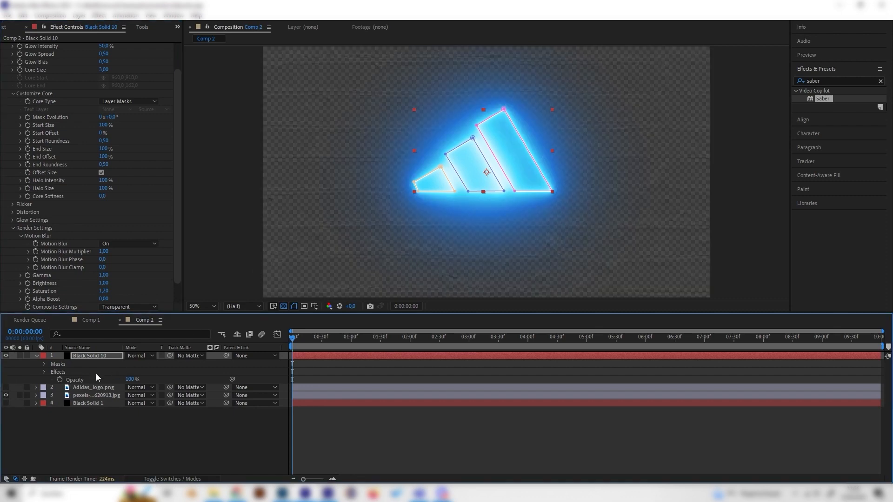
pyautogui.click(6, 403)
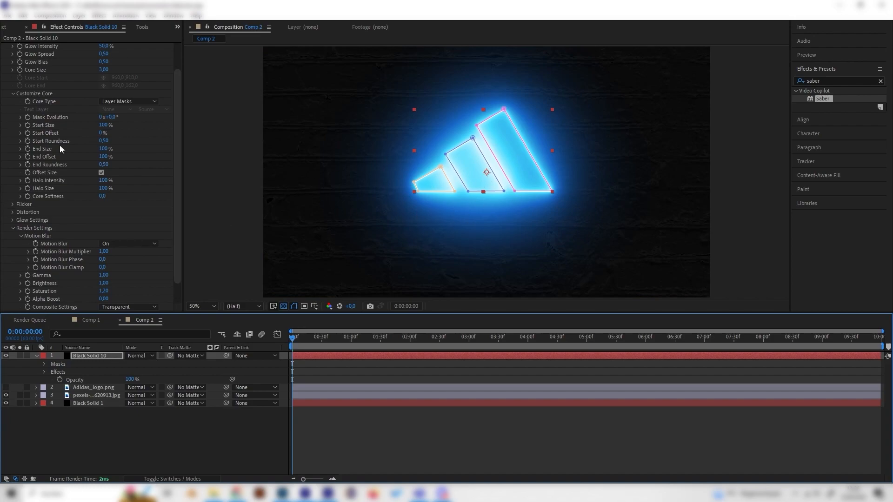
# Apply Saber's Fire preset and set the core size to 2
pyautogui.scroll(3, 75, 144)
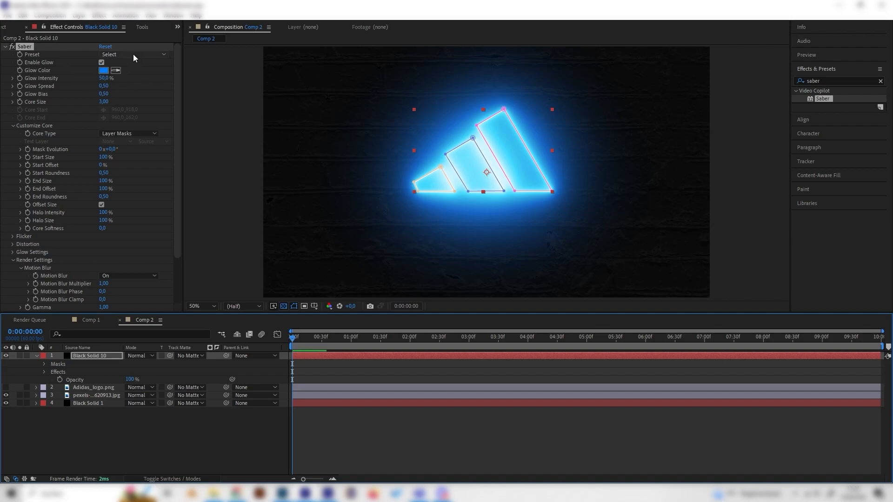
pyautogui.click(133, 54)
pyautogui.click(159, 105)
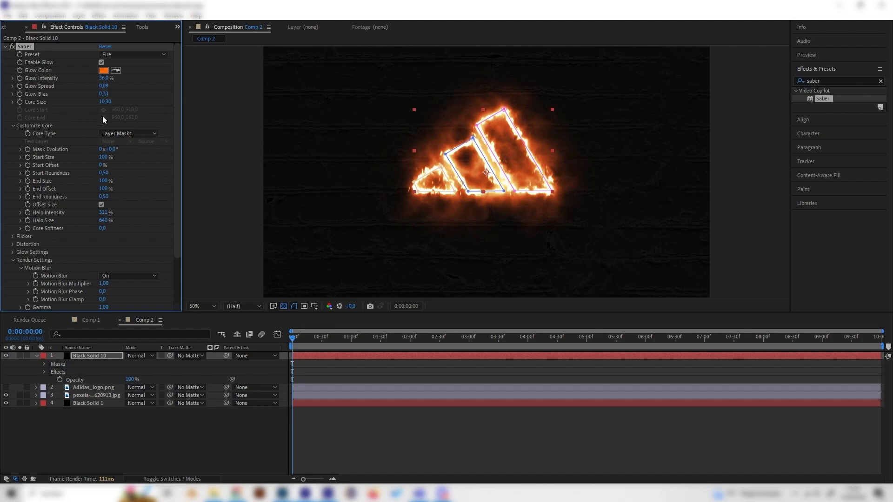
pyautogui.click(101, 102)
pyautogui.write('2')
pyautogui.press('Return')
pyautogui.click(238, 460)
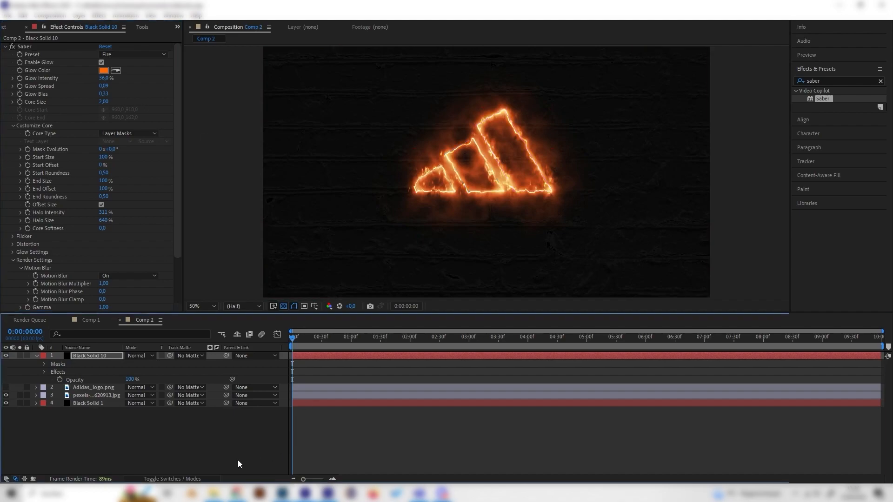
# Check the fire at 0:00:03:02 and set Saber's glow intensity to 27%
pyautogui.moveTo(320, 336); pyautogui.dragTo(471, 331)
pyautogui.click(103, 77)
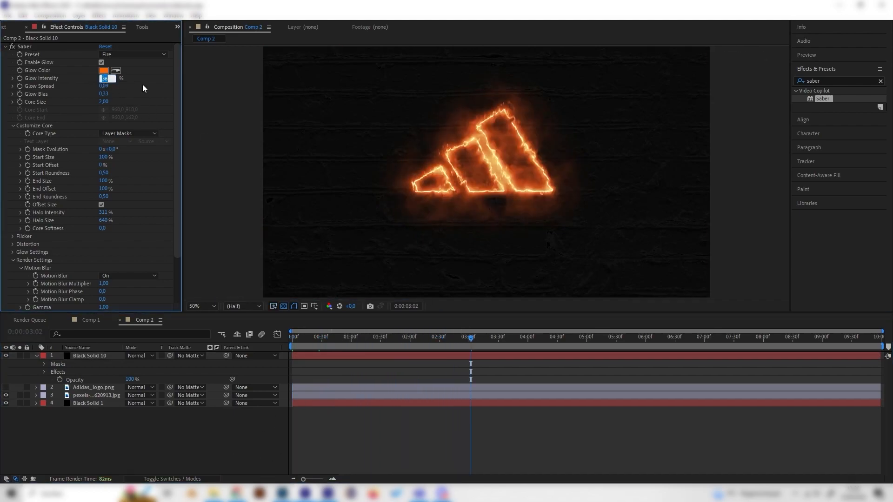
pyautogui.write('25')
pyautogui.press('Return')
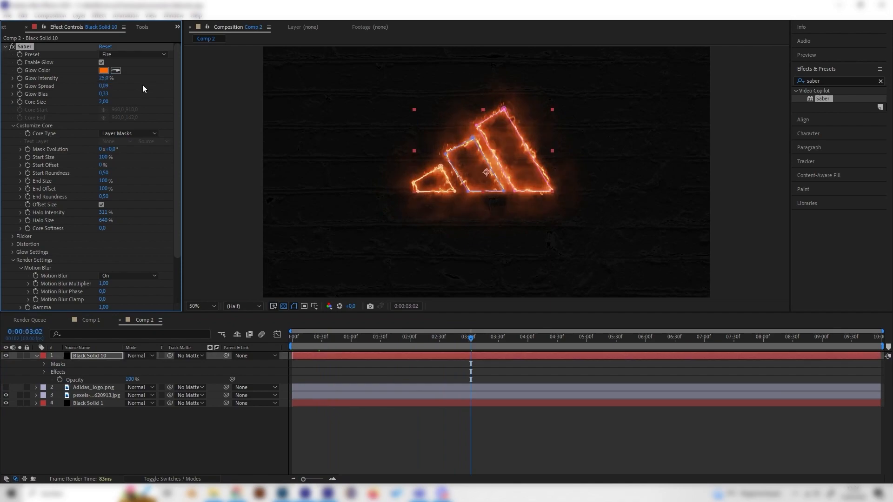
pyautogui.click(104, 78)
pyautogui.write('27')
pyautogui.press('Return')
pyautogui.click(173, 456)
# Preview the burning logo animation from the start of the composition
pyautogui.moveTo(320, 342); pyautogui.dragTo(275, 347)
pyautogui.press('space')
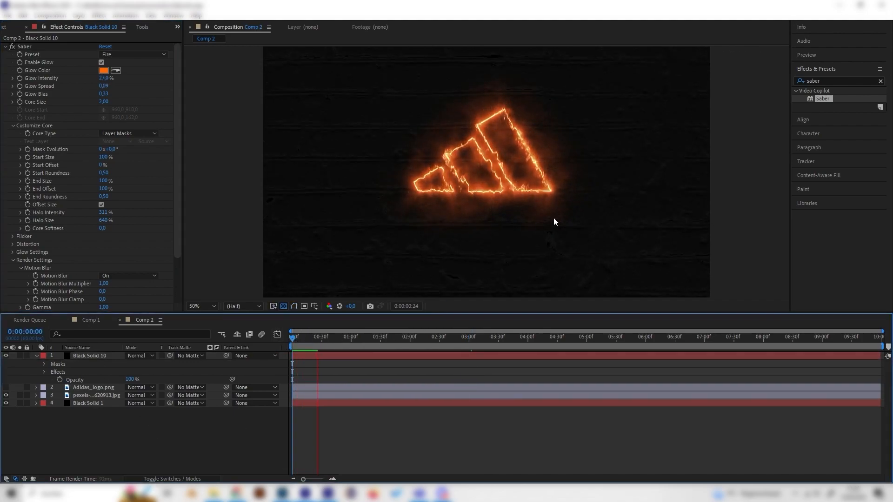
pyautogui.press('space')
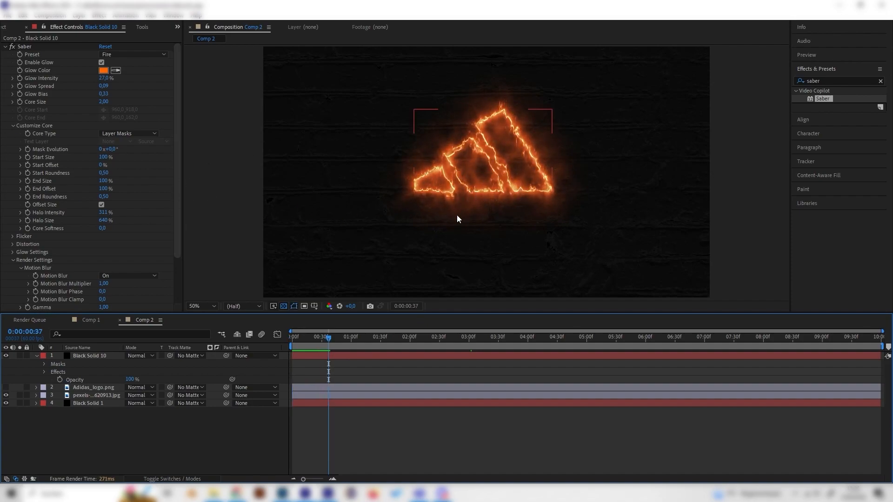
# Move to 0:00:00:57 and set Saber's start size to 30%
pyautogui.click(348, 340)
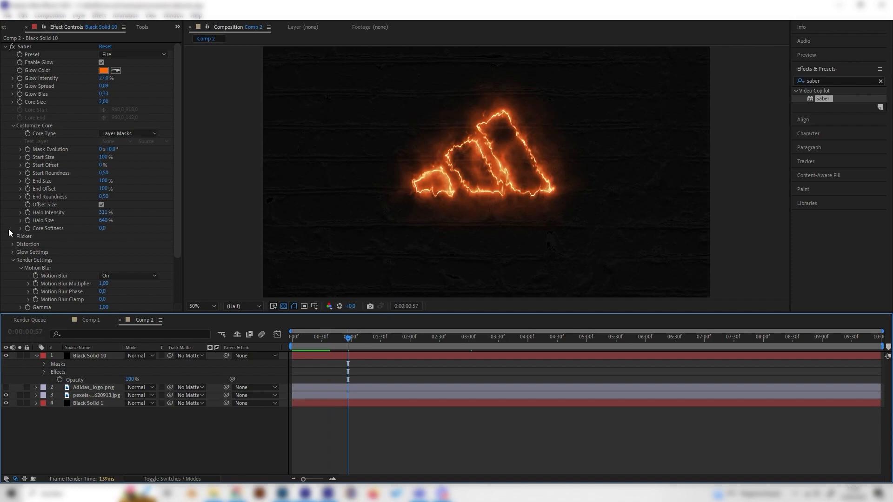
pyautogui.moveTo(102, 157); pyautogui.dragTo(63, 165)
pyautogui.click(101, 158)
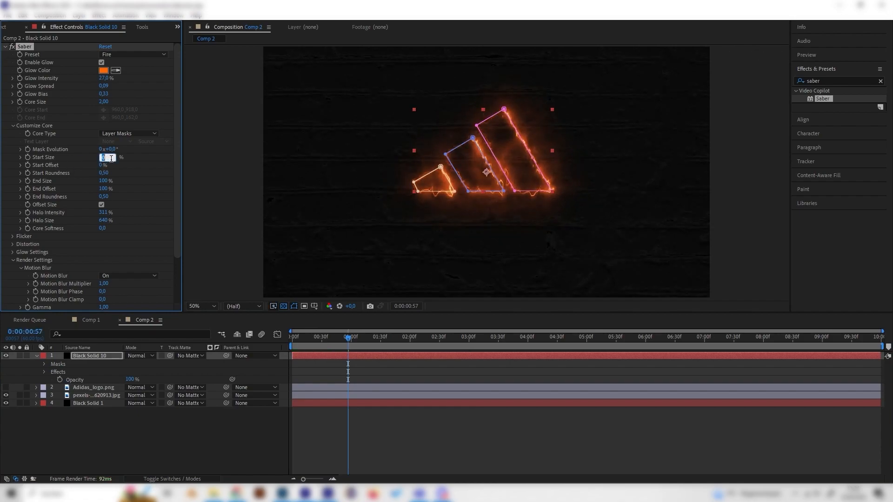
pyautogui.write('30')
pyautogui.press('Return')
pyautogui.click(234, 457)
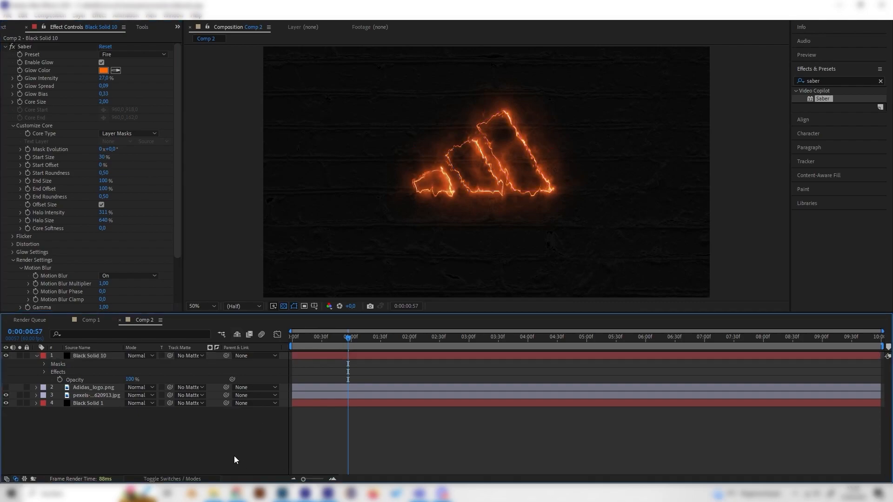
# Animate Saber's Mask Evolution with keyframes from 0° at the composition's start to a higher value at 0:00:09:59
pyautogui.moveTo(305, 337); pyautogui.dragTo(283, 347)
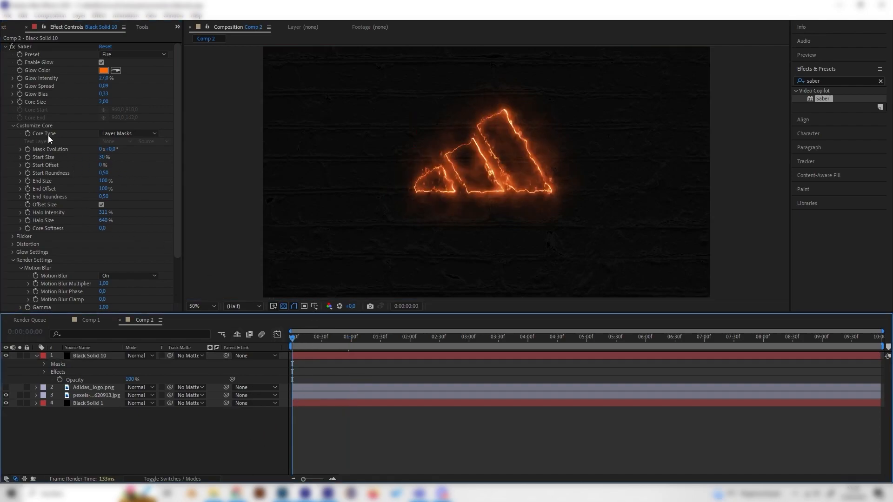
pyautogui.click(25, 148)
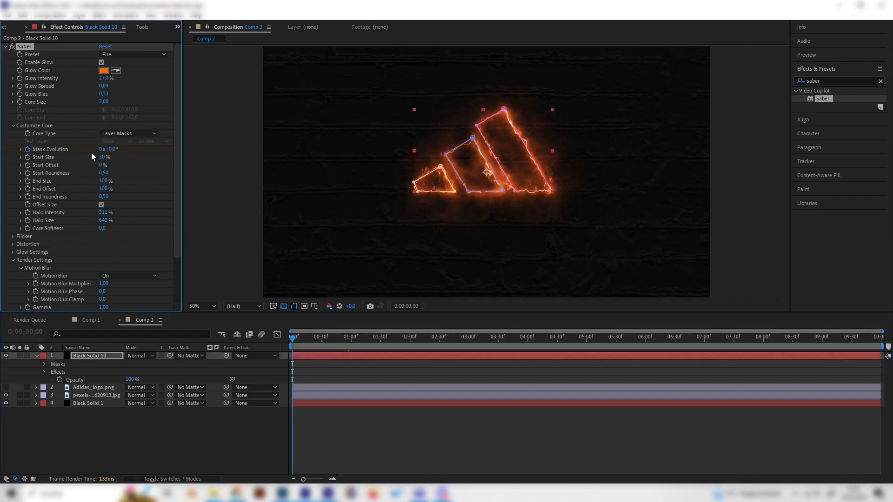
pyautogui.moveTo(827, 338); pyautogui.dragTo(885, 340)
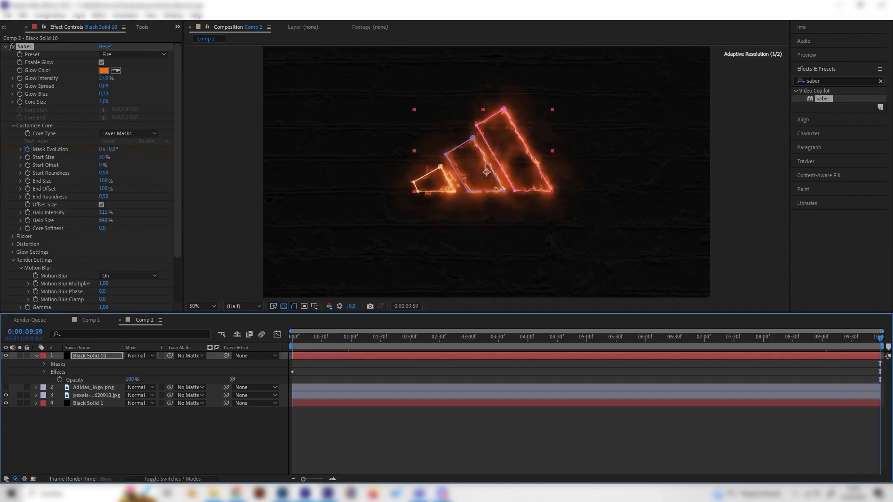
pyautogui.click(112, 149)
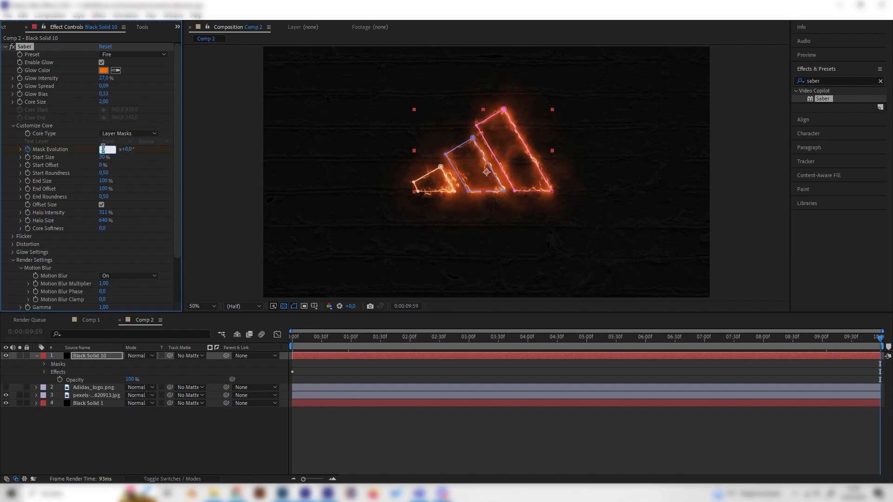
pyautogui.press('Return')
# Preview the animated mask evolution from the start and check frames around 0:00:03:56, 0:00:03:39 and 0:00:02:52
pyautogui.moveTo(546, 339); pyautogui.dragTo(283, 347)
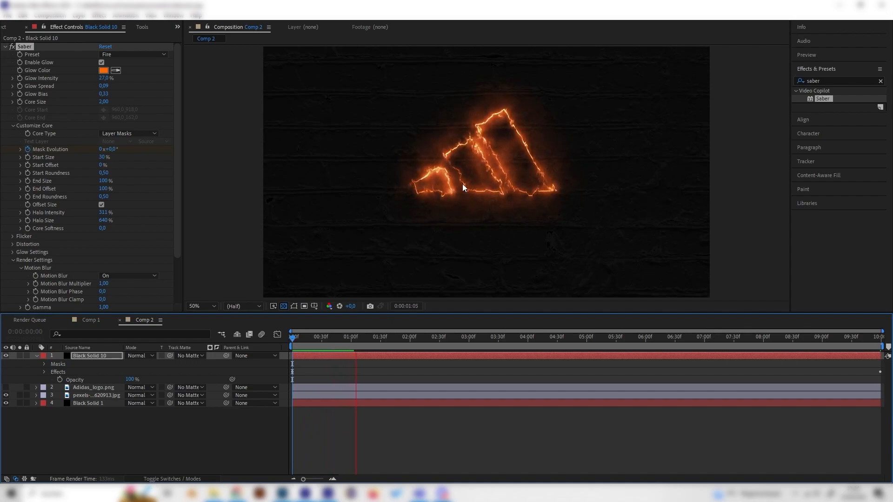
pyautogui.moveTo(362, 340); pyautogui.dragTo(513, 336)
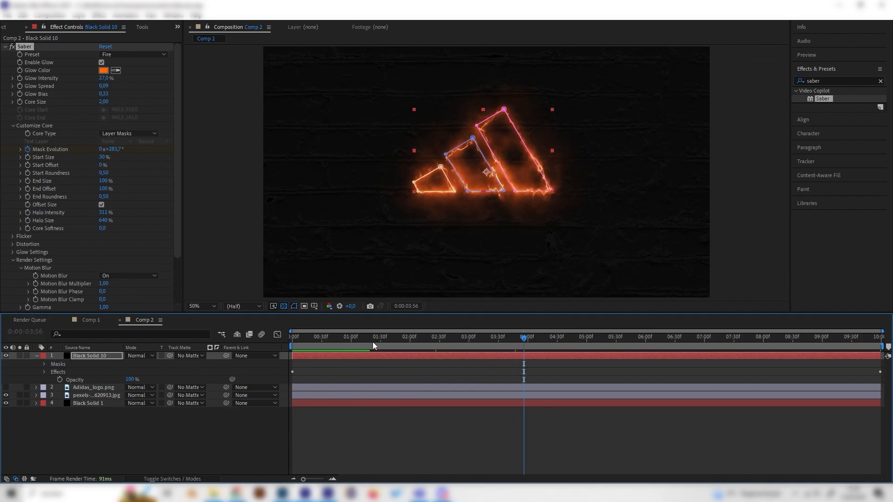
pyautogui.moveTo(374, 339); pyautogui.dragTo(290, 352)
pyautogui.press('space')
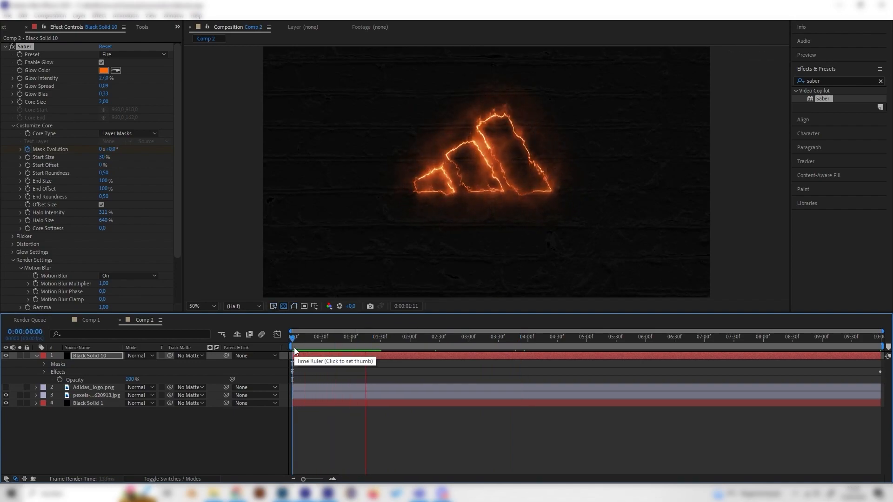
pyautogui.moveTo(399, 339); pyautogui.dragTo(507, 338)
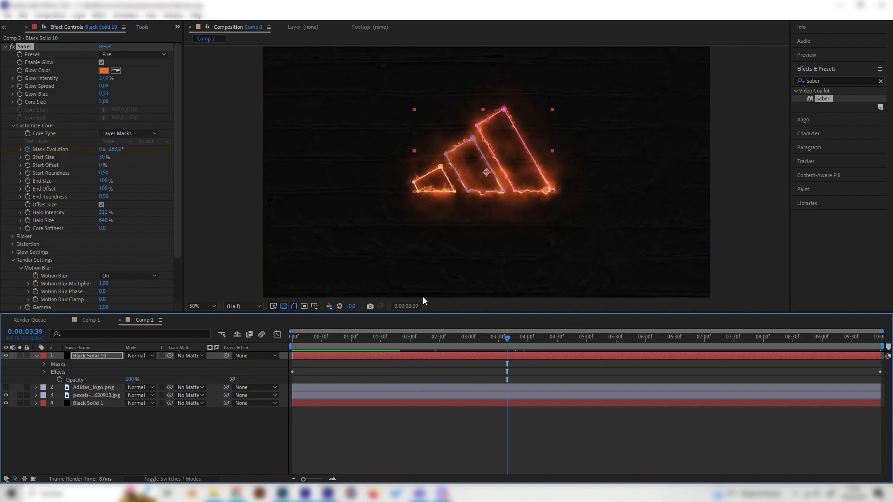
pyautogui.moveTo(321, 338); pyautogui.dragTo(462, 341)
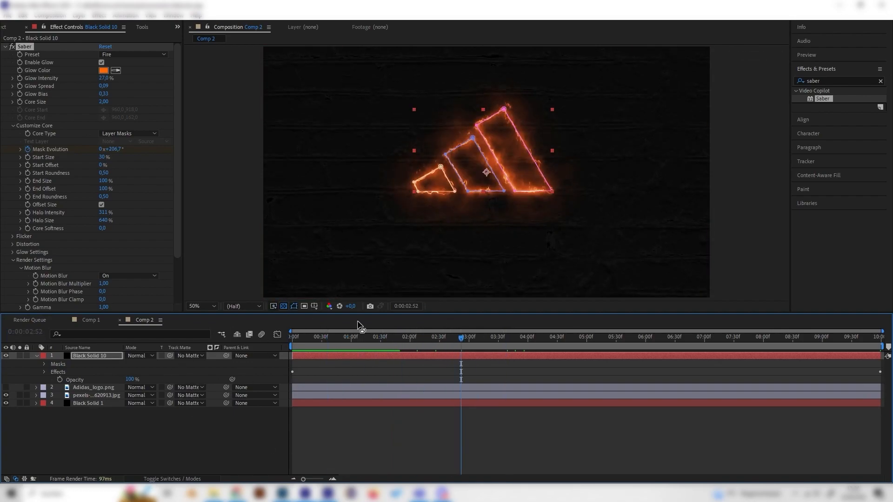
# Examine the sparks around the burning logo in Comp 1, ending back in Comp 2
pyautogui.click(93, 324)
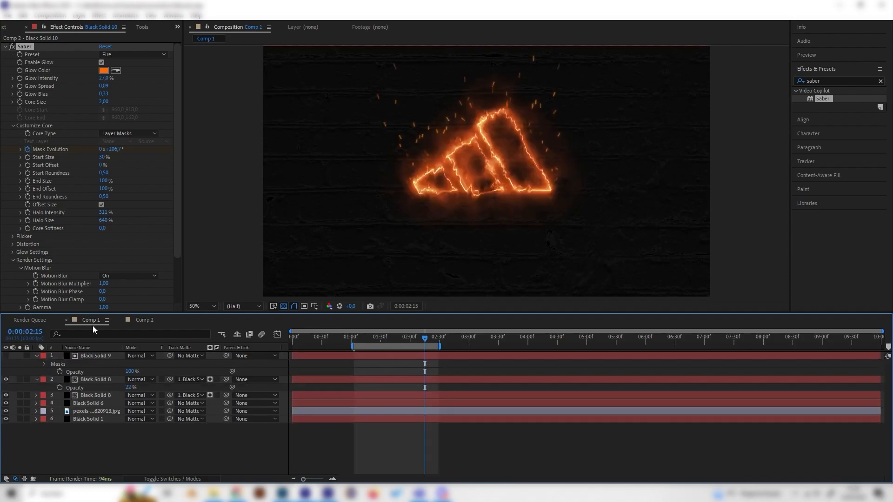
pyautogui.moveTo(421, 336); pyautogui.dragTo(389, 339)
pyautogui.click(144, 320)
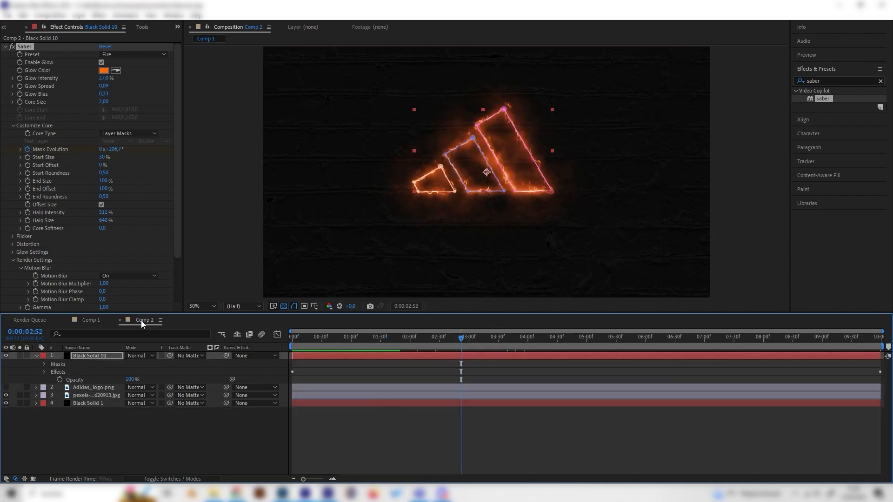
# Collapse the Saber solid's properties and add a new black 1920 × 1080 px solid above it in Comp 2
pyautogui.click(37, 357)
pyautogui.rightClick(170, 426)
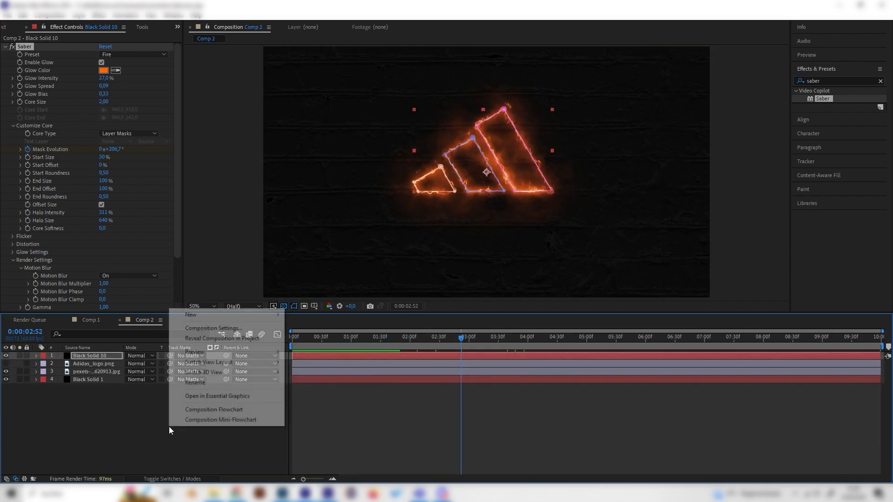
pyautogui.moveTo(195, 315)
pyautogui.click(321, 339)
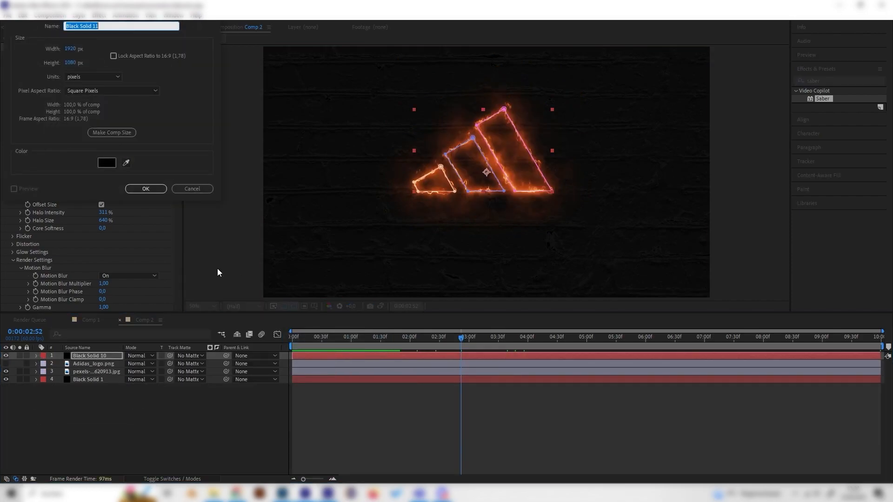
pyautogui.click(142, 188)
# Find the CC Particle World effect and apply it to the new black solid
pyautogui.doubleClick(831, 80)
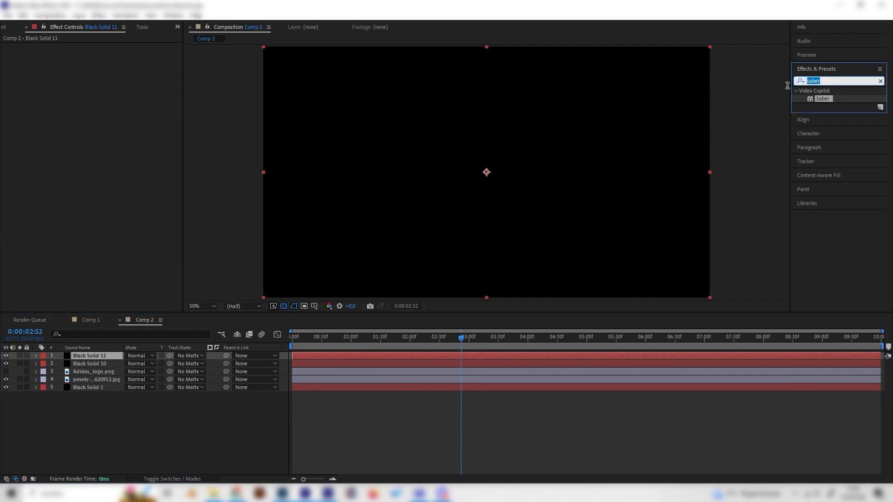
pyautogui.write('partic')
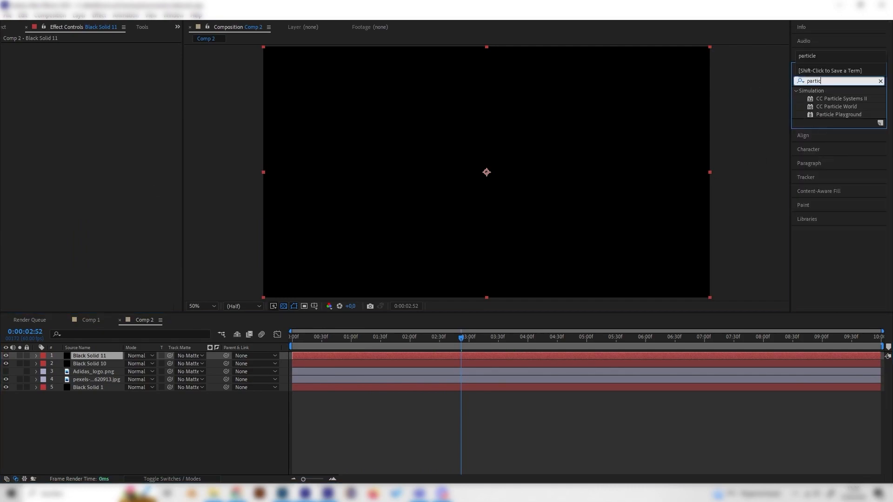
pyautogui.doubleClick(835, 107)
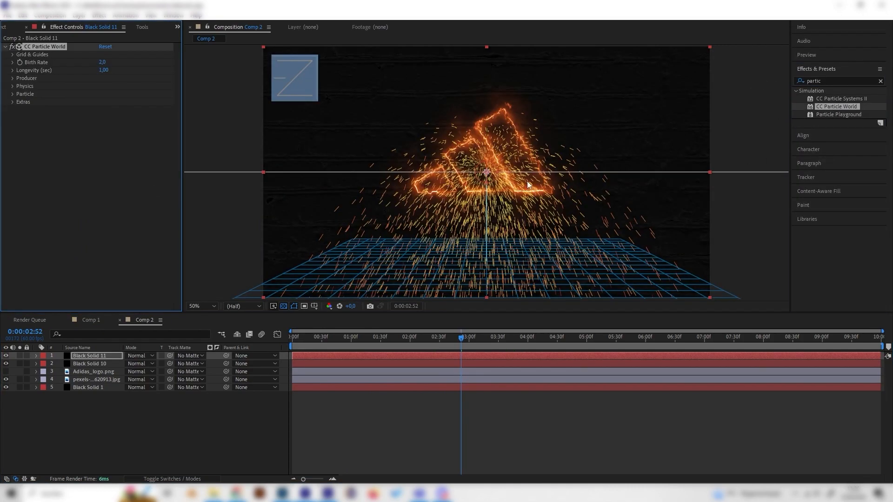
# Set CC Particle World's physics animation to Fire and check the rising particles at 0:00:01:22 and 0:00:02:54
pyautogui.click(12, 79)
pyautogui.click(12, 79)
pyautogui.click(13, 94)
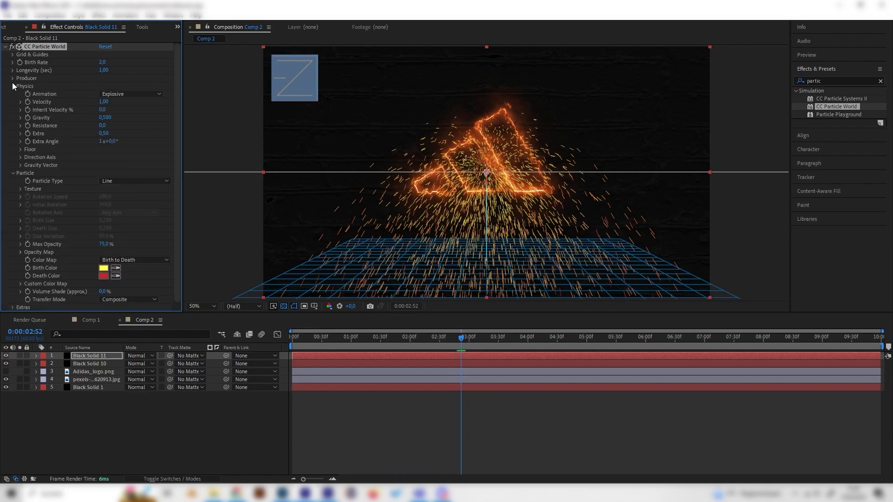
pyautogui.click(131, 93)
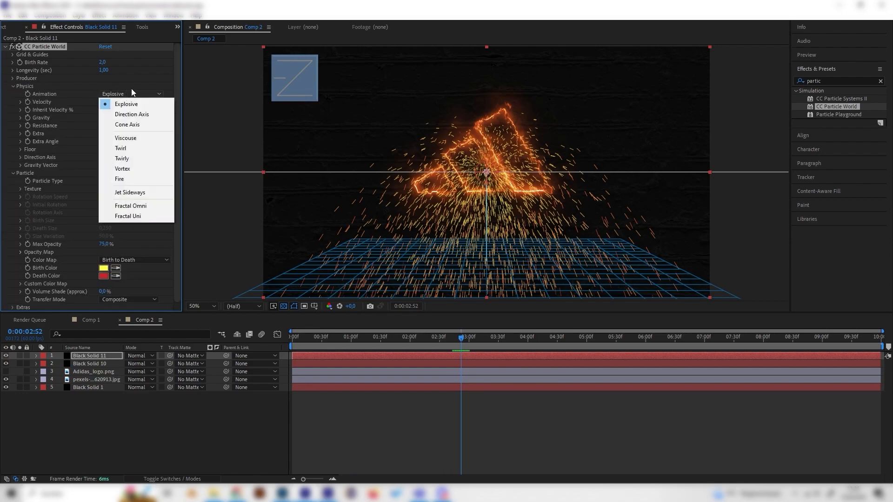
pyautogui.click(140, 181)
pyautogui.moveTo(376, 343)
pyautogui.mouseDown()
pyautogui.moveTo(340, 340)
pyautogui.moveTo(373, 342)
pyautogui.mouseUp()
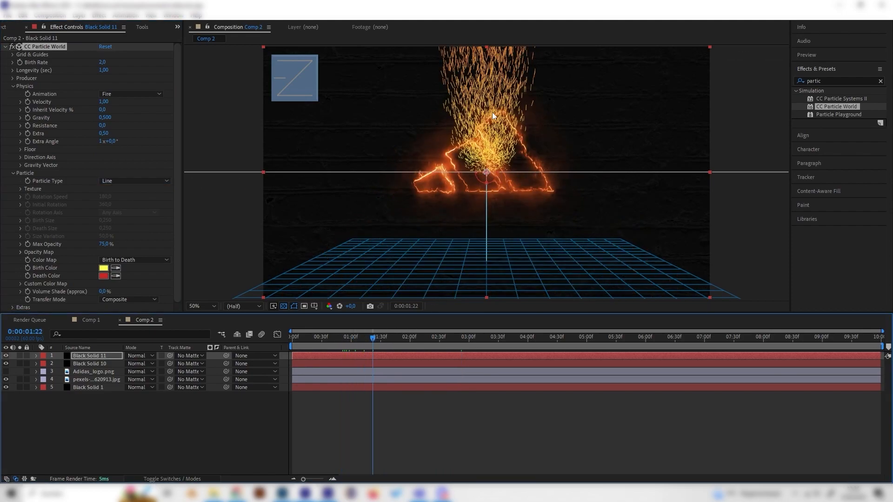
pyautogui.click(401, 337)
pyautogui.click(462, 337)
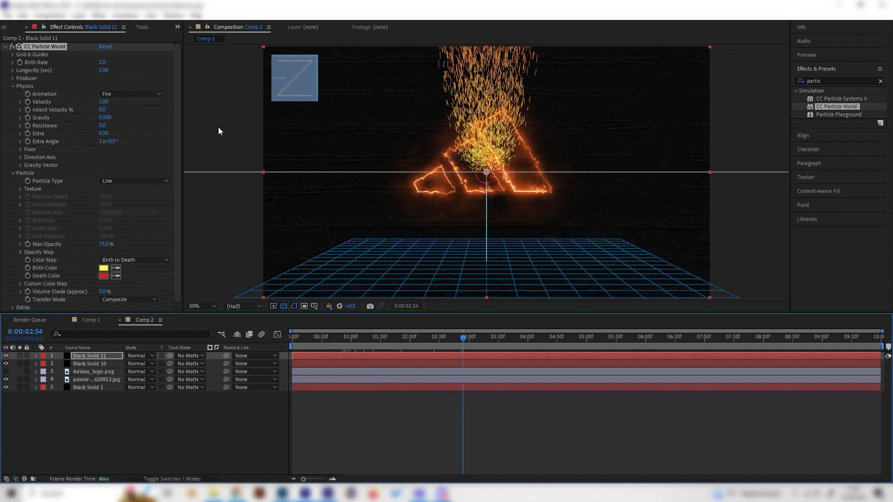
# Set CC Particle World's birth rate to 0,1 and check the sparser particles at 0:00:02:35
pyautogui.click(105, 63)
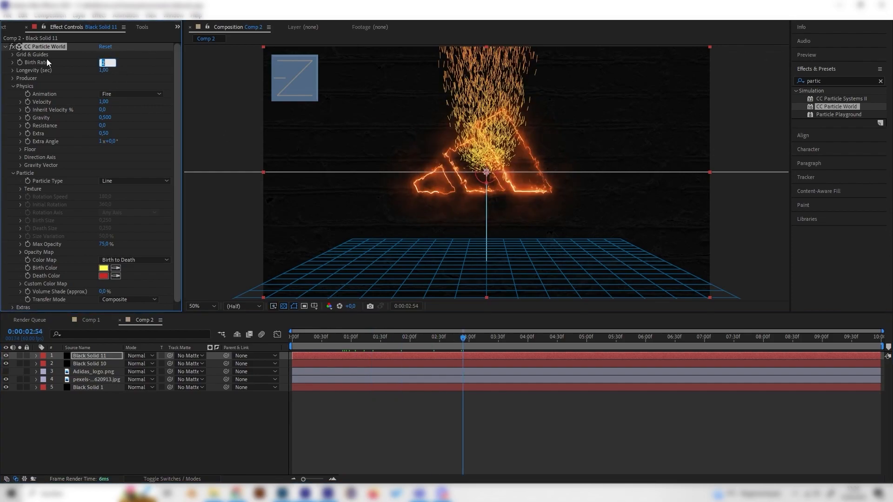
pyautogui.write('0,1')
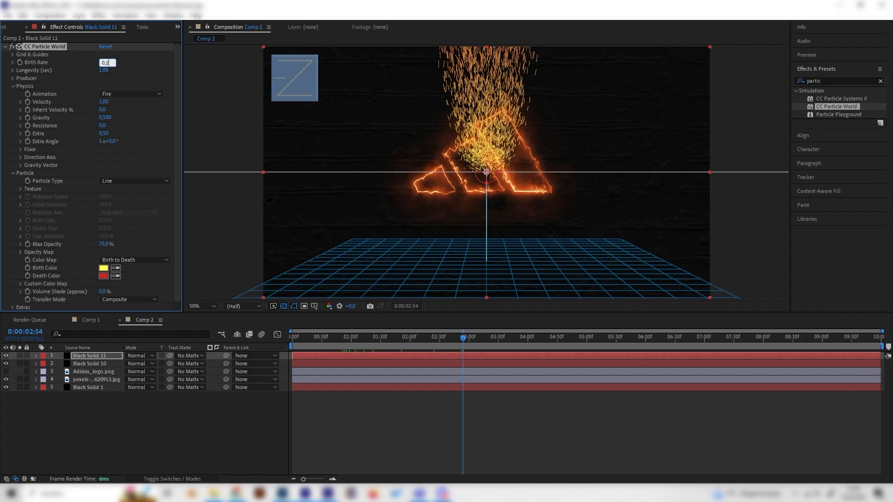
pyautogui.press('Return')
pyautogui.moveTo(419, 339); pyautogui.dragTo(445, 338)
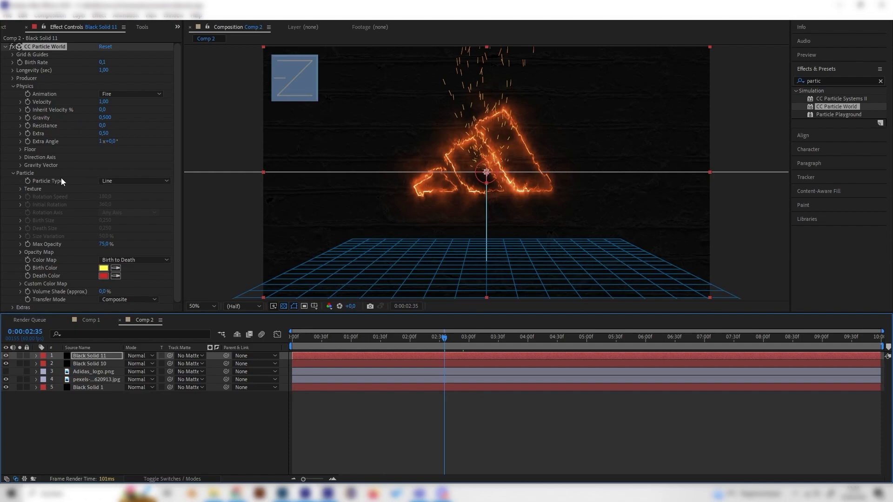
# Fit the particle producer to the logo's base with Radius X 0,165, Radius Y 0,010 and Position Y 0,04
pyautogui.click(13, 78)
pyautogui.moveTo(104, 111); pyautogui.dragTo(108, 110)
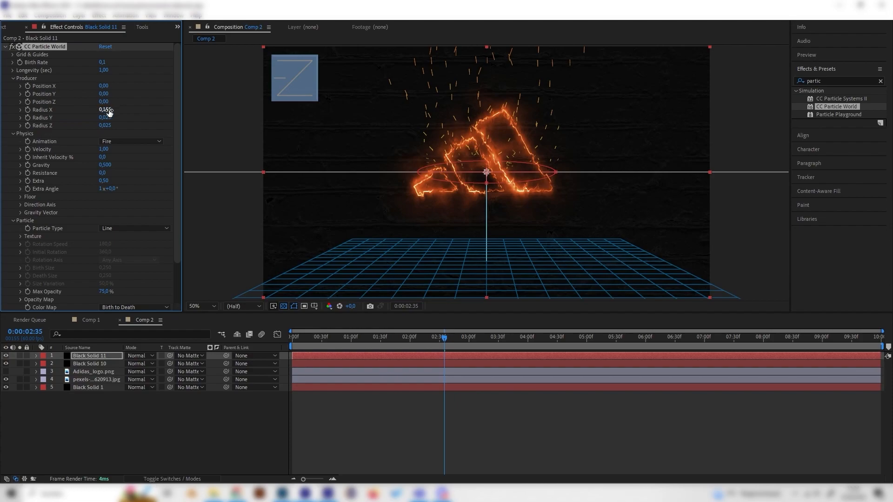
pyautogui.moveTo(107, 110); pyautogui.dragTo(105, 118)
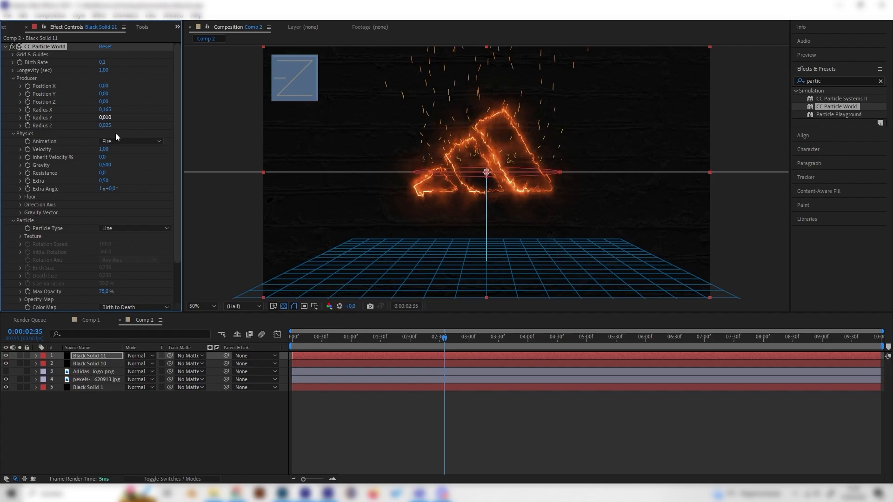
pyautogui.moveTo(104, 95); pyautogui.dragTo(108, 96)
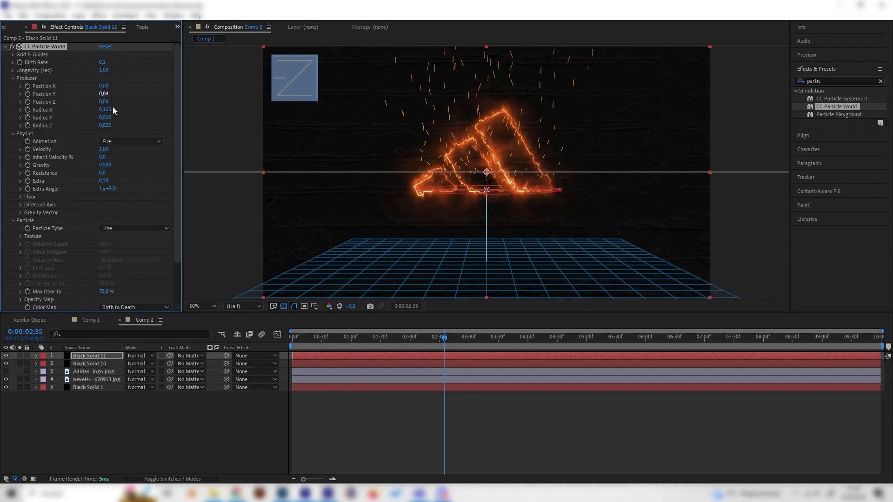
# Preview the rising sparks from 0:00:00:05 and stop playback at 0:00:01:35
pyautogui.moveTo(337, 338); pyautogui.dragTo(298, 332)
pyautogui.press('space')
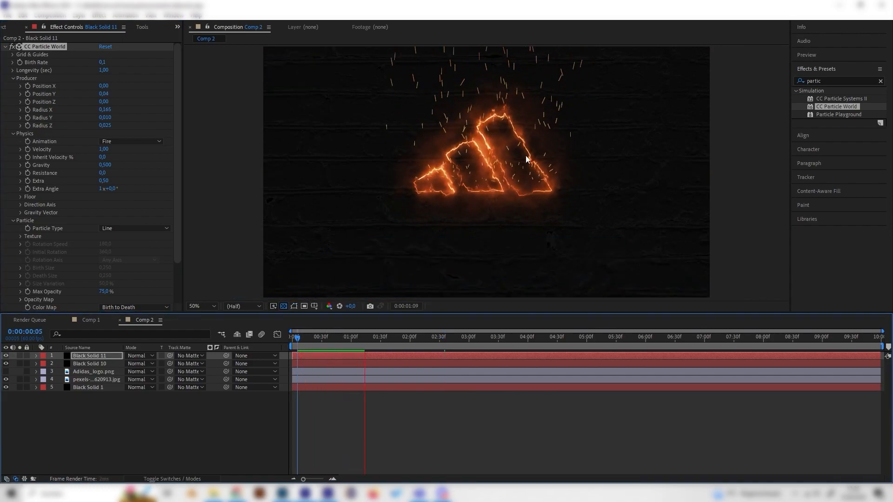
pyautogui.press('space')
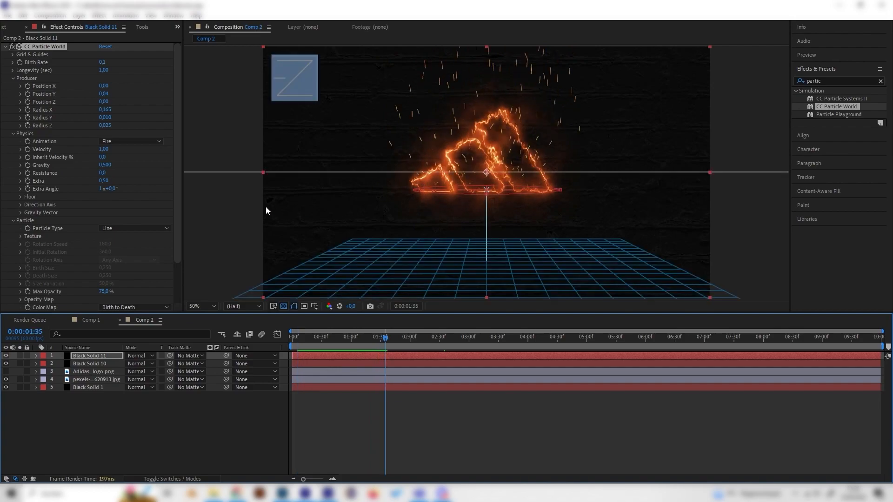
# Move to 0:00:01:12 and add the Stylize Glow effect to the particle solid below CC Particle World
pyautogui.click(5, 46)
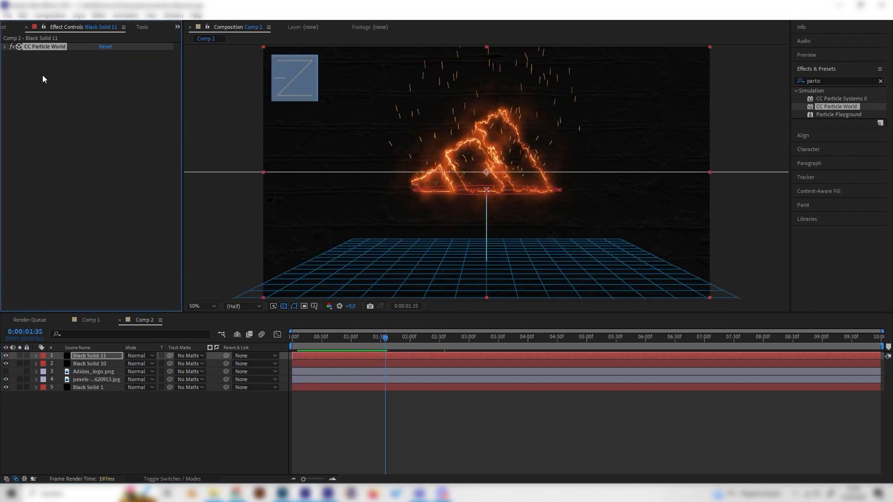
pyautogui.click(826, 81)
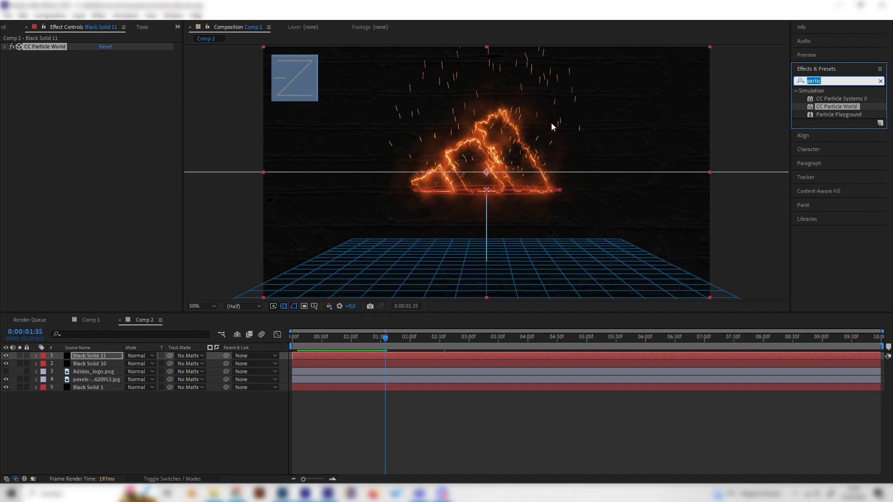
pyautogui.moveTo(339, 336); pyautogui.dragTo(363, 336)
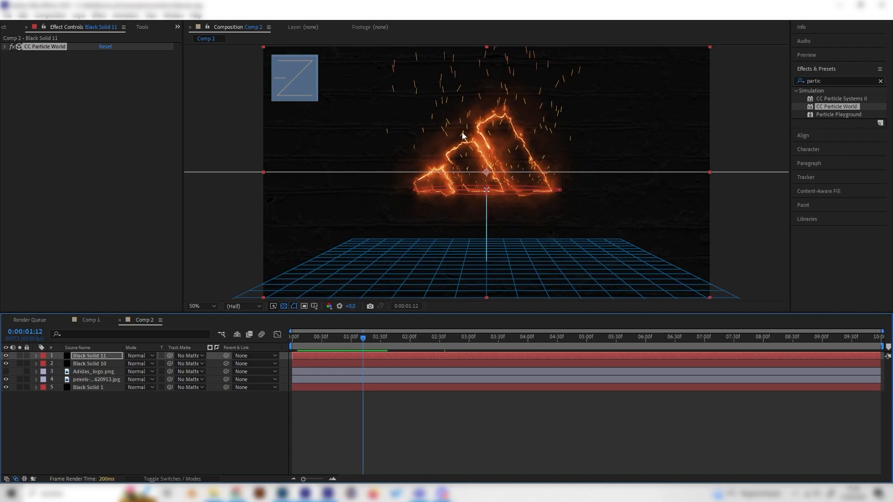
pyautogui.click(815, 71)
pyautogui.doubleClick(816, 81)
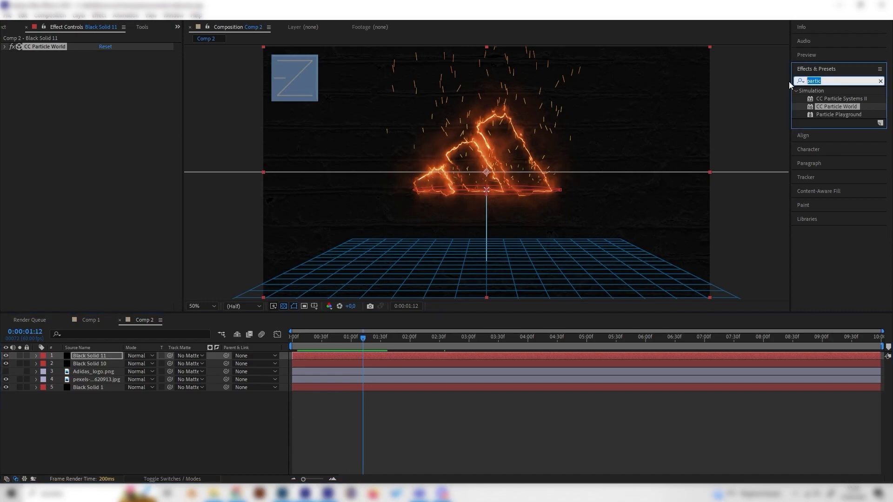
pyautogui.press('BackSpace')
pyautogui.click(817, 81)
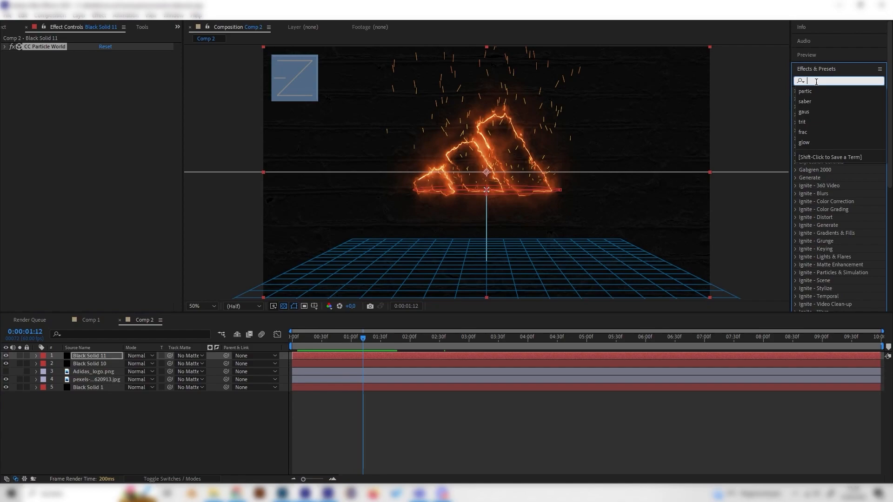
pyautogui.write('glow')
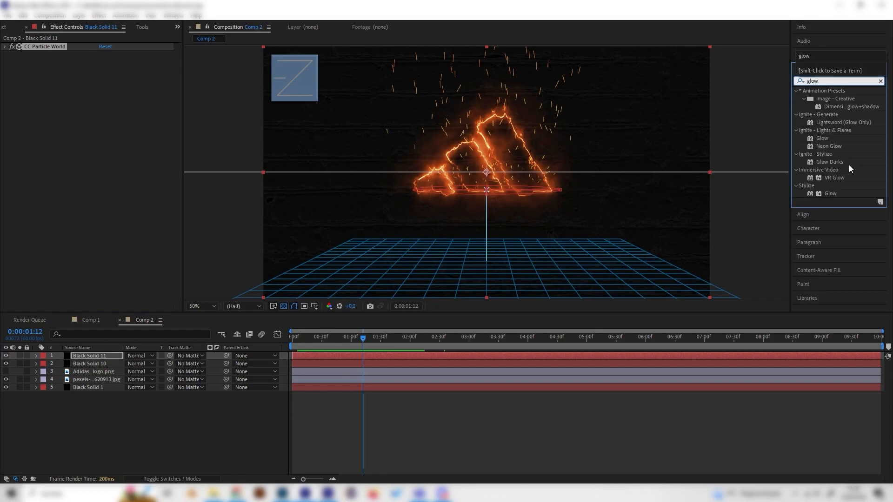
pyautogui.moveTo(831, 193); pyautogui.dragTo(160, 148)
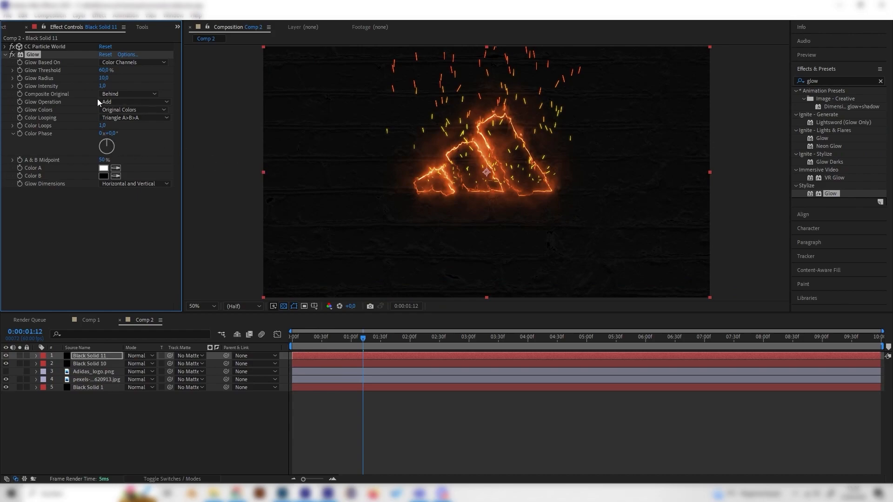
# Set the Glow effect's radius to 20 on the particle solid and check the sparks at 0:00:01:43
pyautogui.click(104, 78)
pyautogui.write('30')
pyautogui.press('Return')
pyautogui.click(104, 78)
pyautogui.write('20')
pyautogui.press('Return')
pyautogui.moveTo(299, 339); pyautogui.dragTo(394, 340)
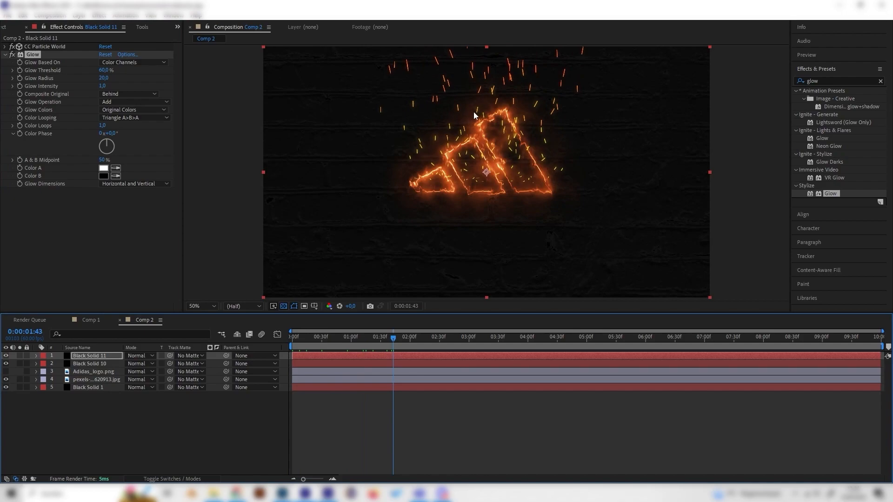
# Add the Noise & Grain Fractal Noise effect to the particle solid and set its Contrast to 200
pyautogui.click(795, 81)
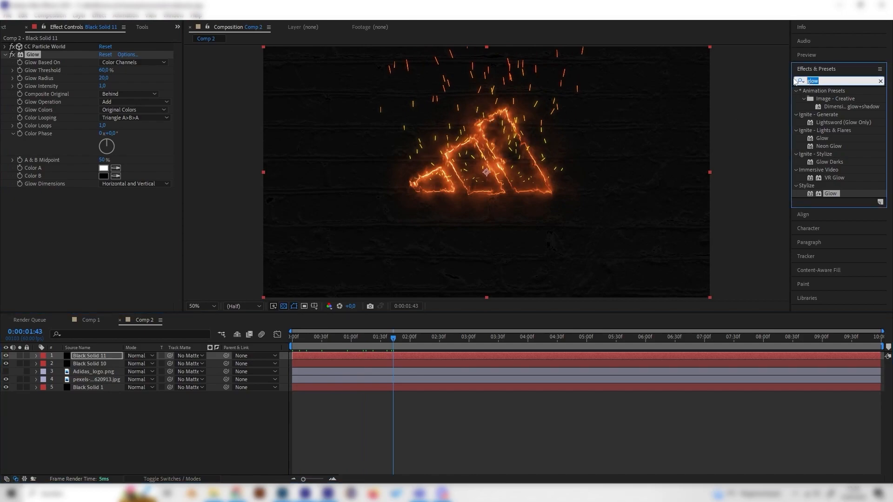
pyautogui.write('fract')
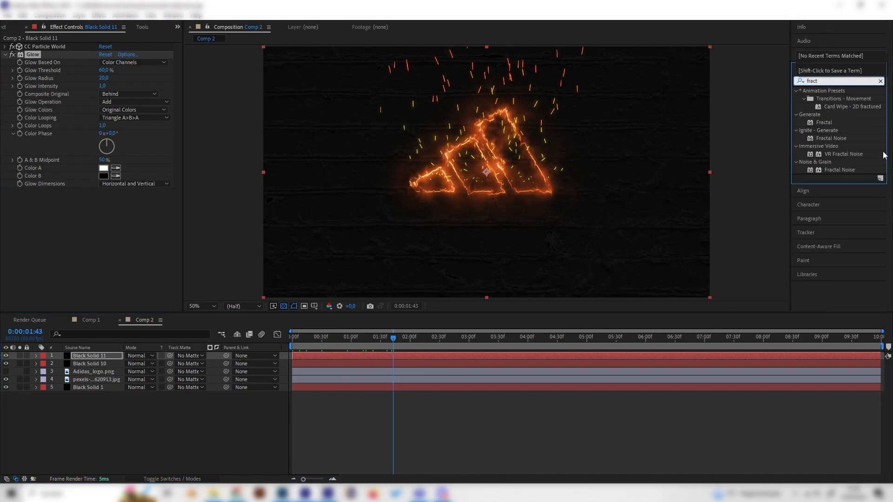
pyautogui.doubleClick(844, 170)
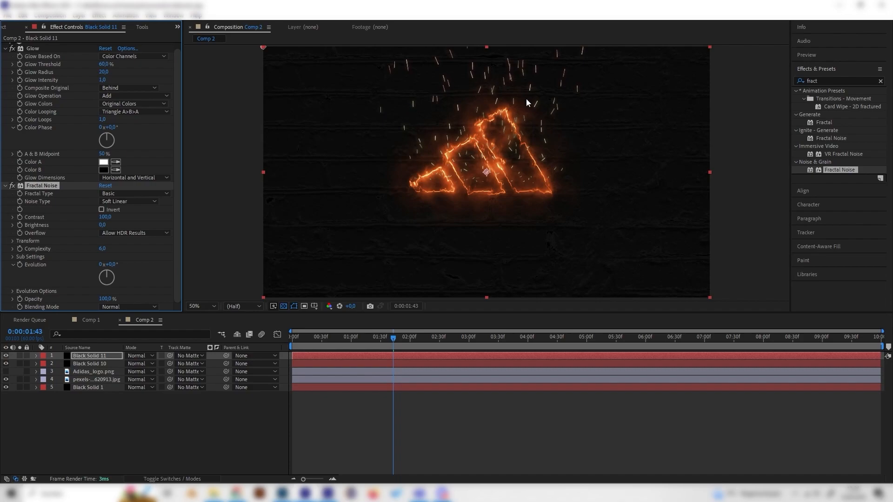
pyautogui.click(104, 217)
pyautogui.write('200')
pyautogui.press('Return')
pyautogui.click(107, 217)
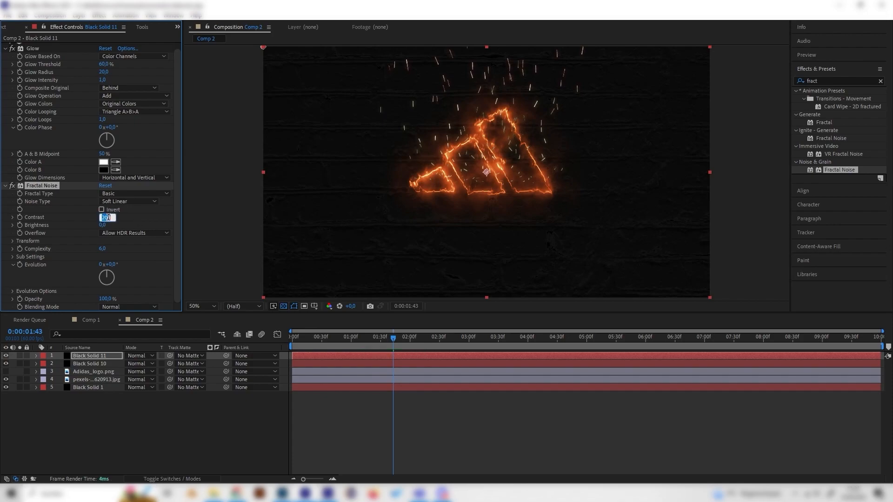
pyautogui.click(145, 227)
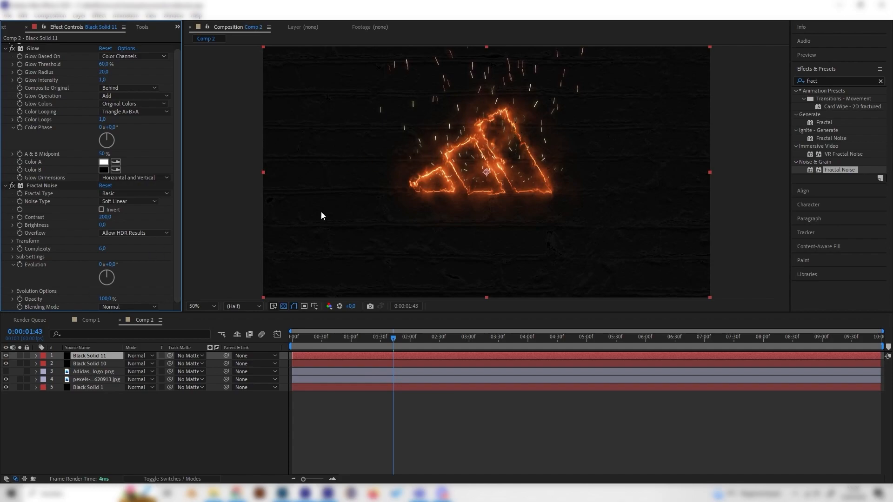
# Add the Tritone effect below Fractal Noise on the particle solid and set its Highlights color to orange
pyautogui.click(819, 81)
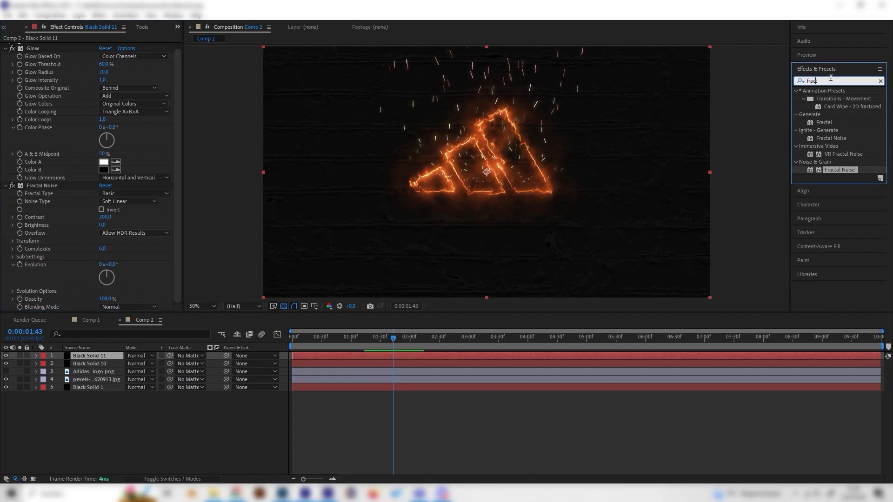
pyautogui.write('trit')
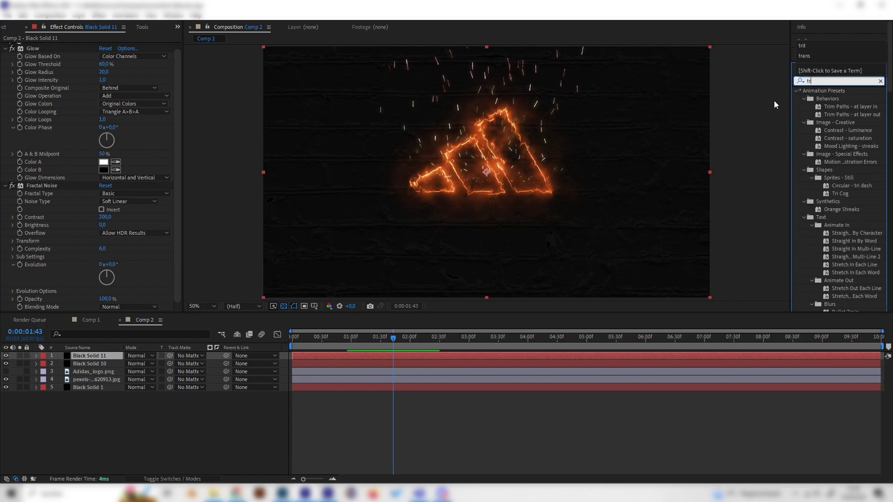
pyautogui.moveTo(832, 99); pyautogui.dragTo(120, 258)
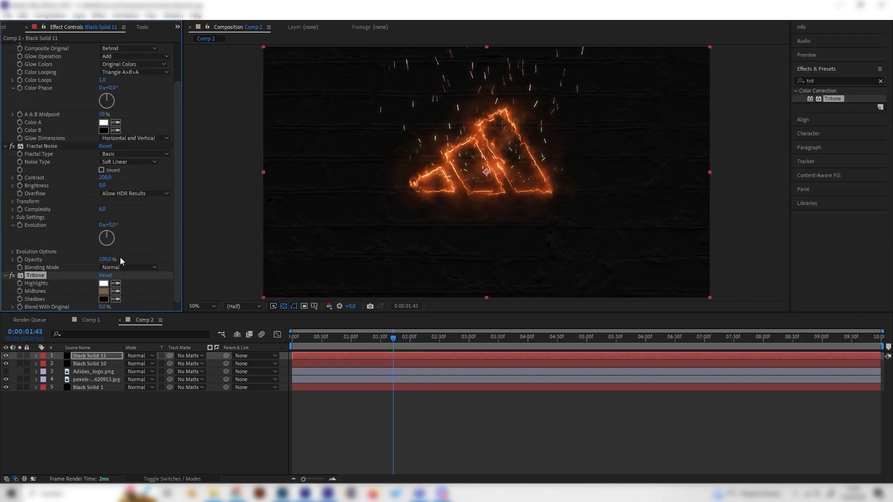
pyautogui.click(103, 284)
pyautogui.write('FF9F52')
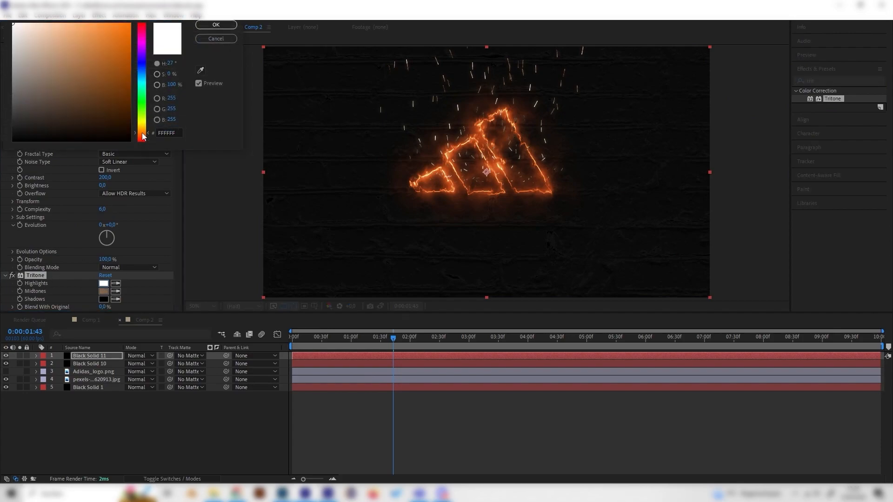
pyautogui.click(127, 23)
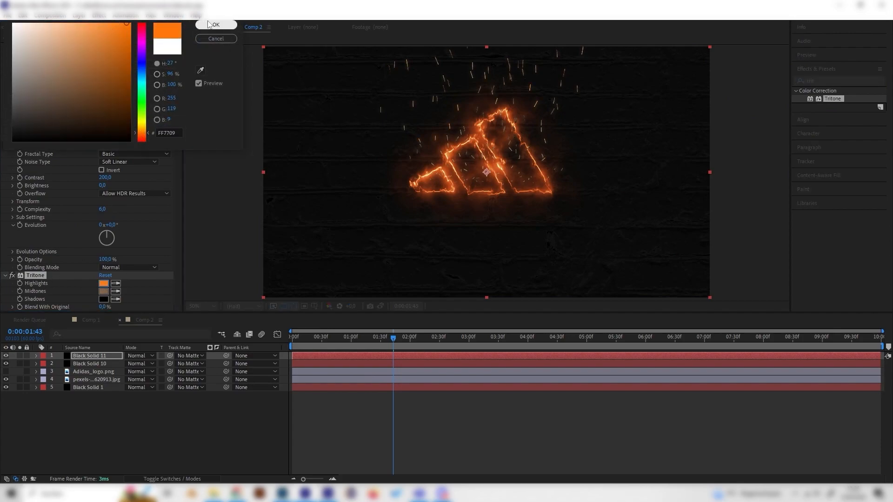
pyautogui.click(113, 23)
pyautogui.click(197, 25)
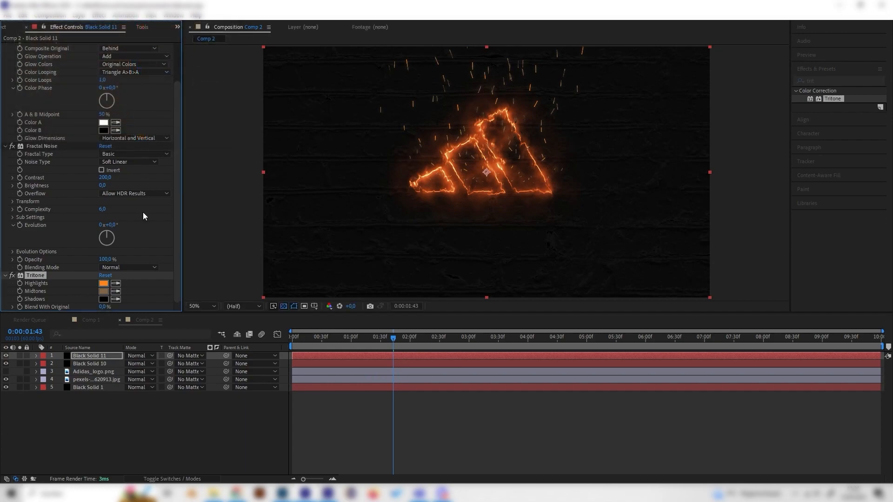
# Set Tritone's Midtones color to orange and its Shadows color to dark brown
pyautogui.click(102, 291)
pyautogui.moveTo(144, 132); pyautogui.dragTo(144, 134)
pyautogui.moveTo(112, 81)
pyautogui.mouseDown()
pyautogui.moveTo(105, 28)
pyautogui.moveTo(123, 24)
pyautogui.mouseUp()
pyautogui.click(213, 26)
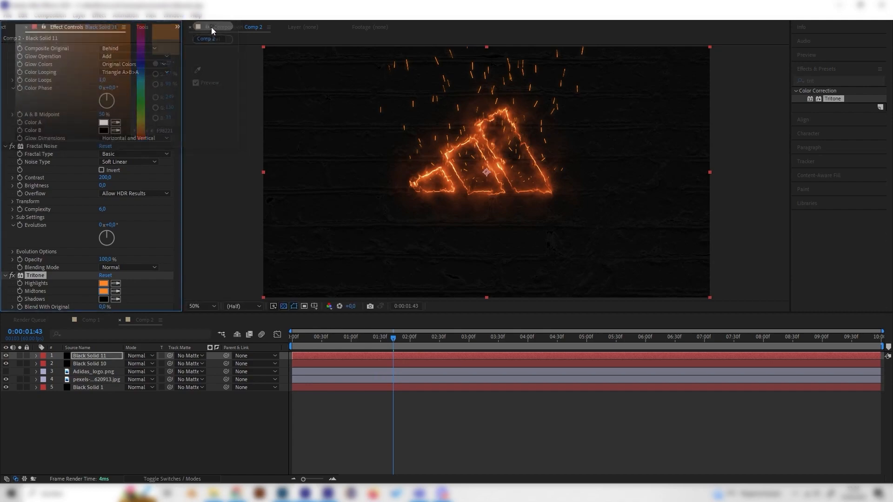
pyautogui.click(104, 298)
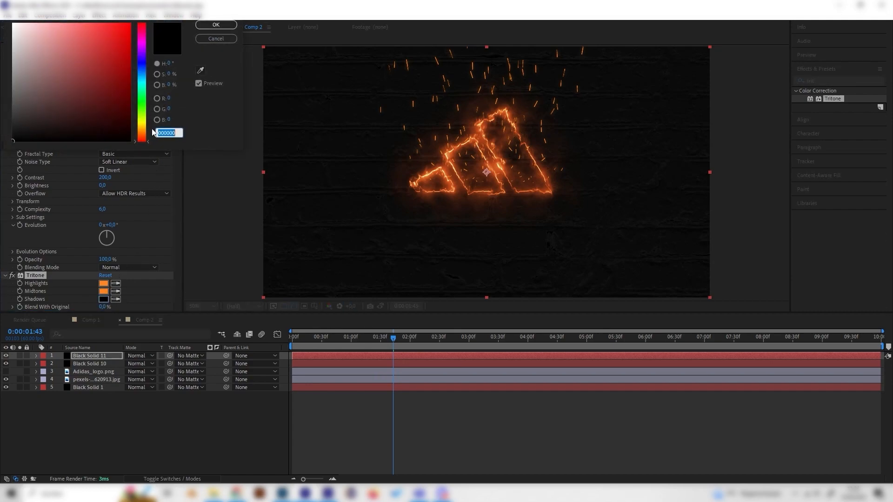
pyautogui.moveTo(144, 134); pyautogui.dragTo(144, 131)
pyautogui.click(130, 99)
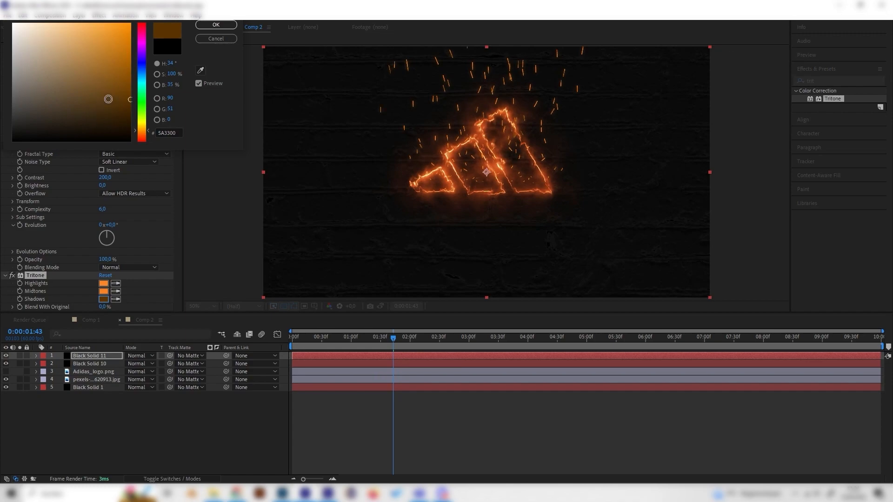
pyautogui.click(216, 26)
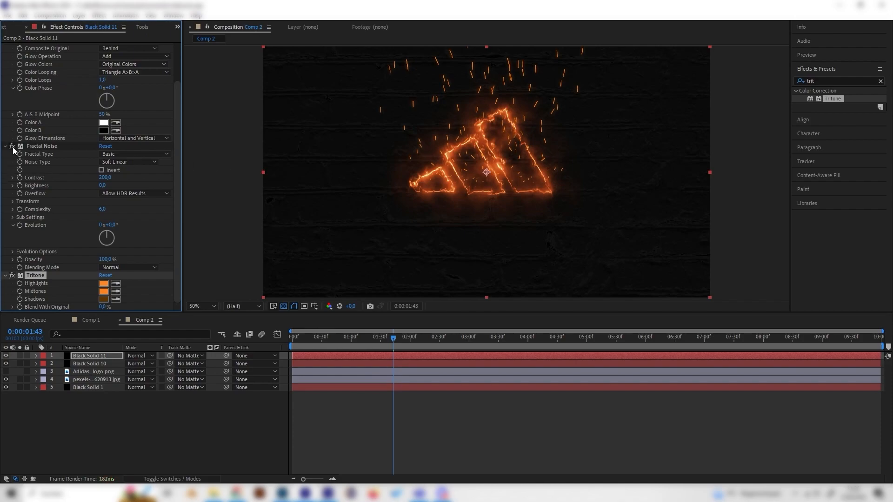
# Raise the Fractal Noise Contrast to 300 and collapse that effect's settings
pyautogui.click(105, 177)
pyautogui.write('300')
pyautogui.press('Return')
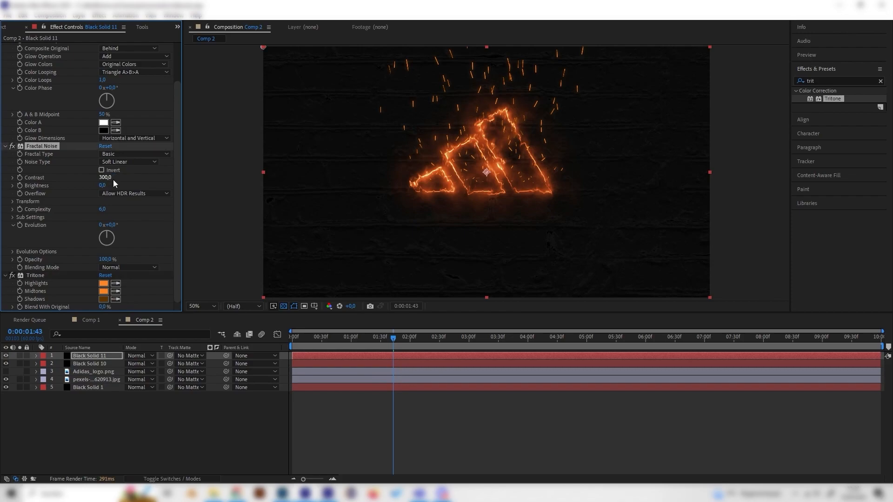
pyautogui.click(6, 147)
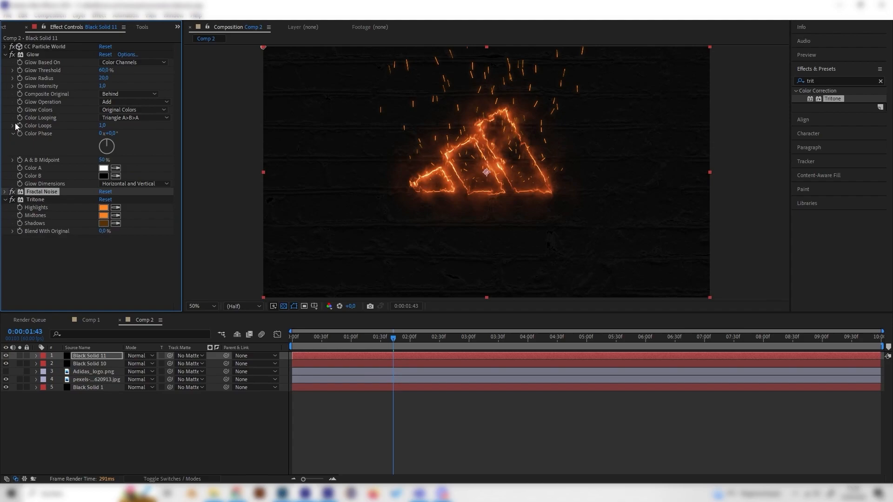
# Add the Blur & Sharpen Gaussian Blur effect to the particle solid below Tritone
pyautogui.click(89, 356)
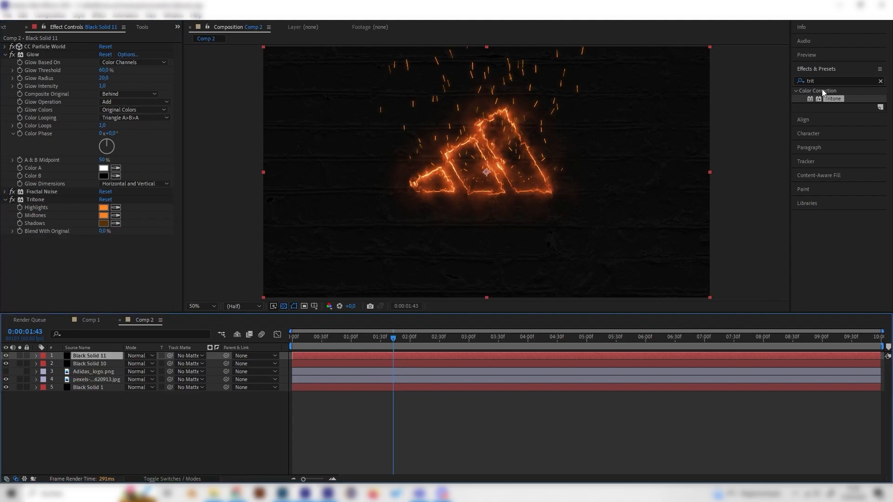
pyautogui.moveTo(826, 80); pyautogui.dragTo(773, 84)
pyautogui.write('gaus')
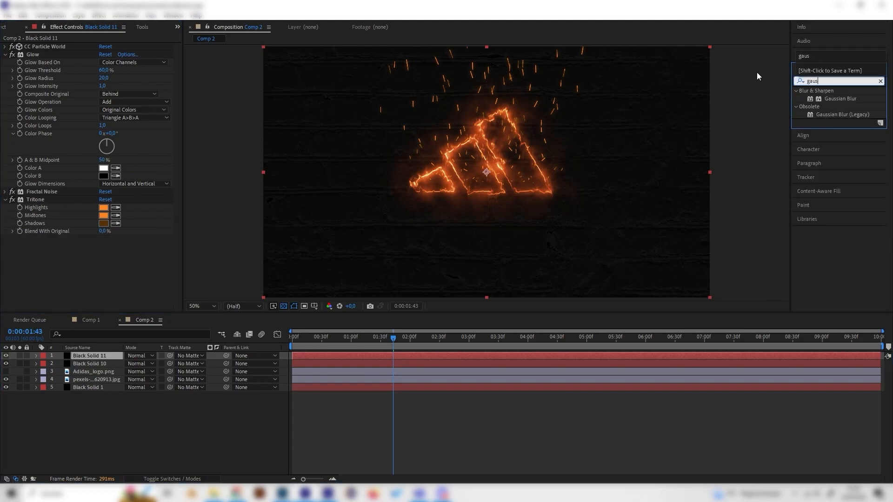
pyautogui.doubleClick(837, 99)
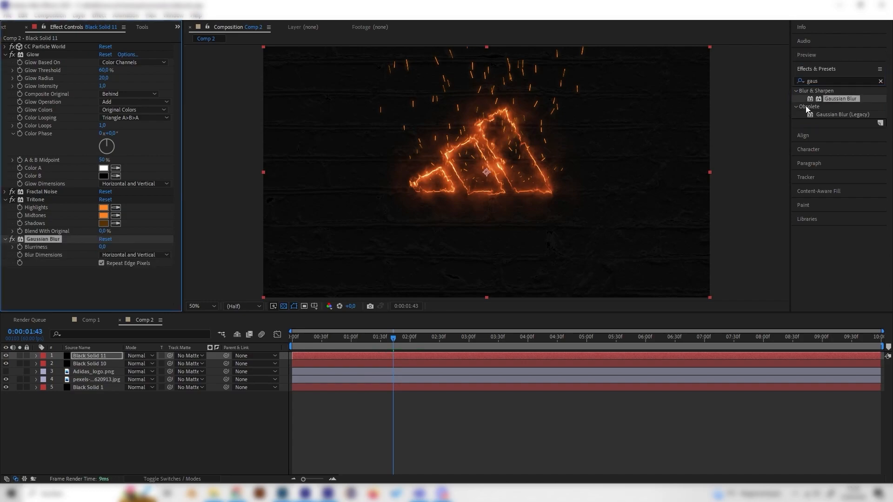
# Set the Gaussian Blur's Blurriness to 6 and check the softened sparks at 0:00:01:26
pyautogui.click(102, 247)
pyautogui.write('4')
pyautogui.press('Return')
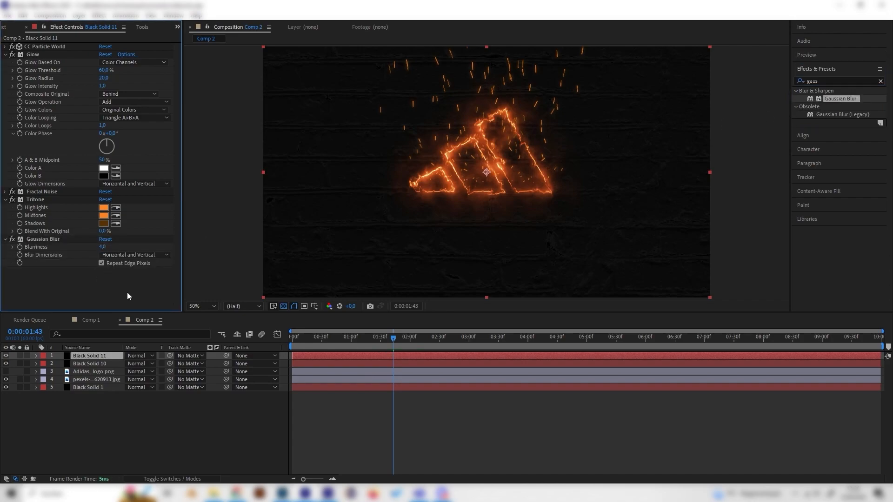
pyautogui.write('6')
pyautogui.press('Return')
pyautogui.moveTo(372, 338)
pyautogui.mouseDown()
pyautogui.moveTo(364, 339)
pyautogui.moveTo(394, 342)
pyautogui.moveTo(376, 337)
pyautogui.mouseUp()
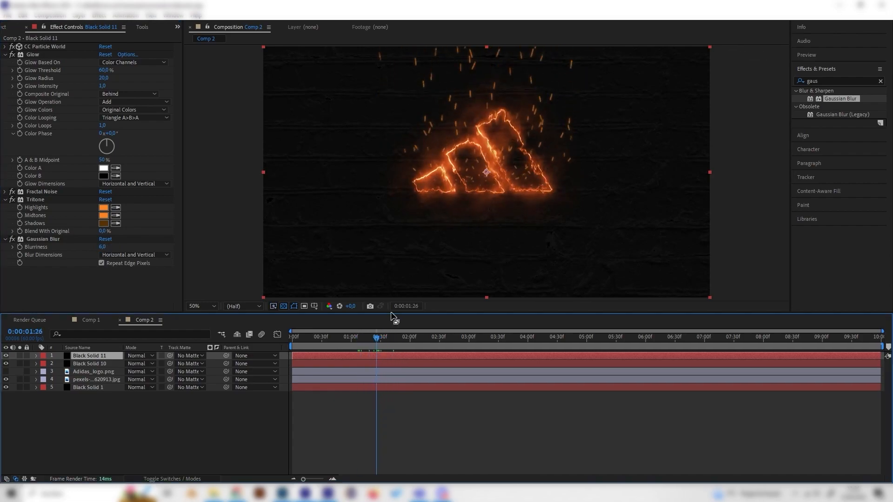
# Duplicate the particle solid and disable Gaussian Blur on the upper copy
pyautogui.click(87, 348)
pyautogui.hotkey('ctrl', 'd')
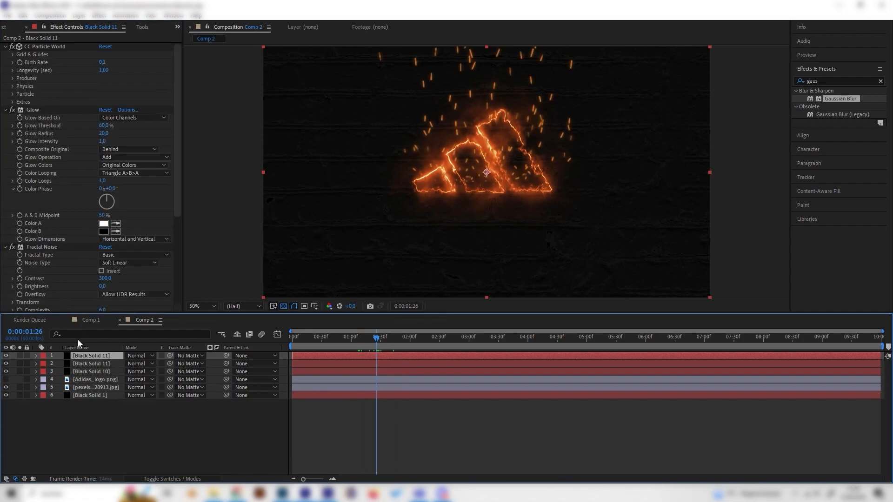
pyautogui.scroll(-1, 107, 256)
pyautogui.scroll(-3, 148, 286)
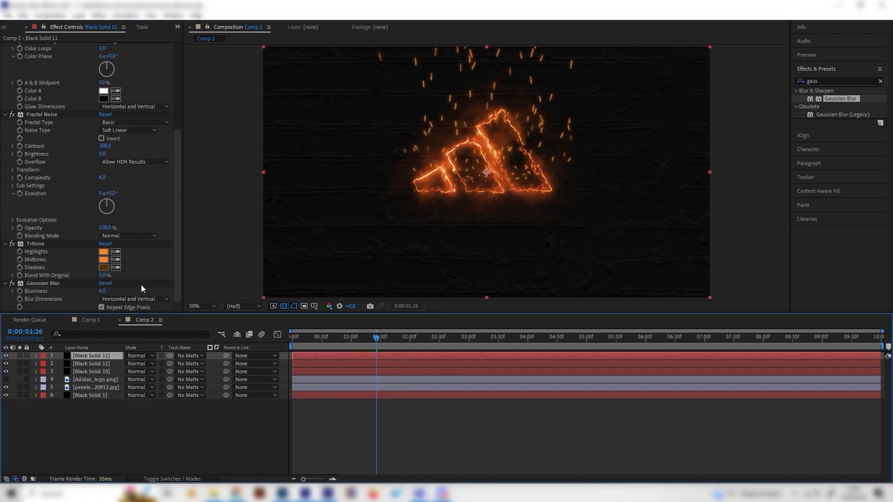
pyautogui.click(11, 284)
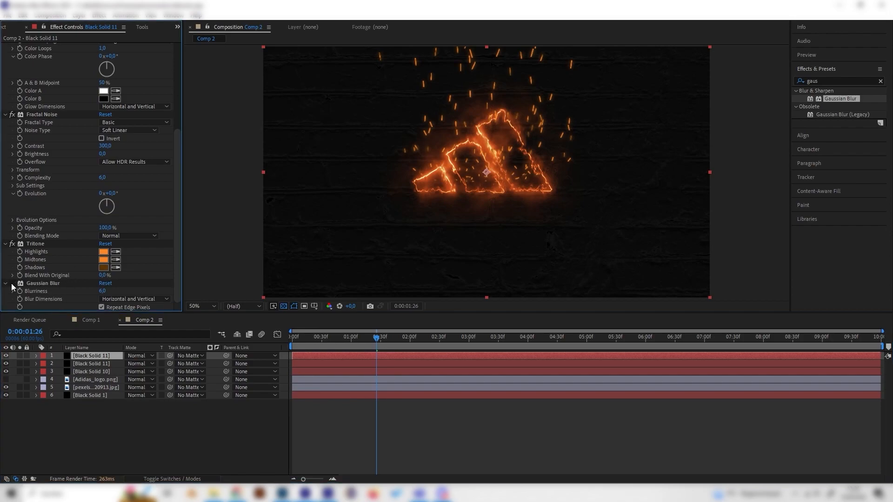
pyautogui.click(12, 284)
# Set the upper particle copy's opacity to 50% and check the sparks up to 0:00:03:53
pyautogui.click(100, 355)
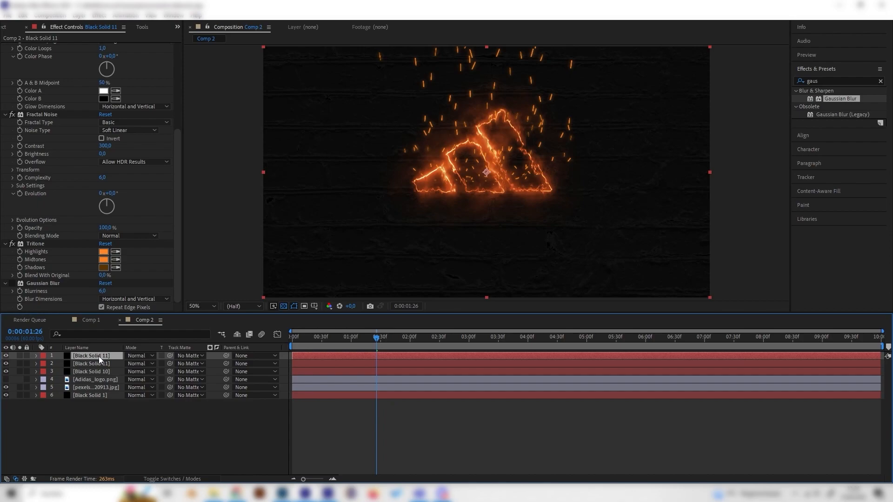
pyautogui.press('t')
pyautogui.click(132, 363)
pyautogui.write('55')
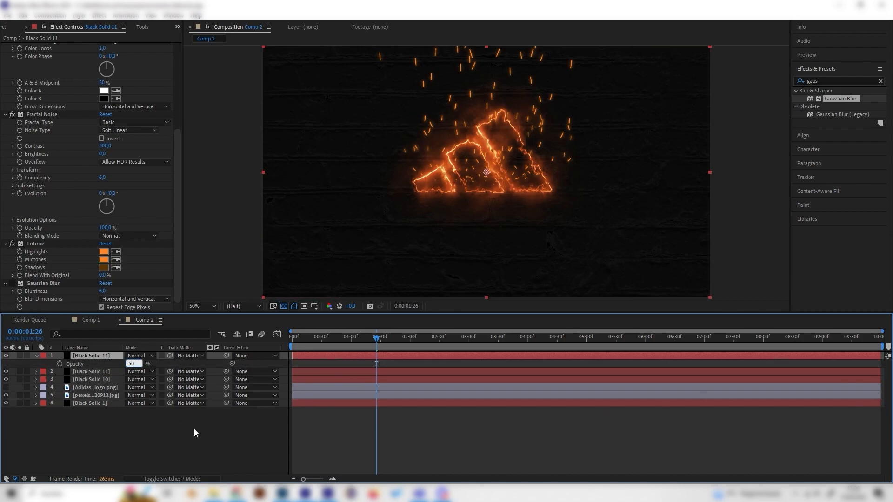
pyautogui.press('Return')
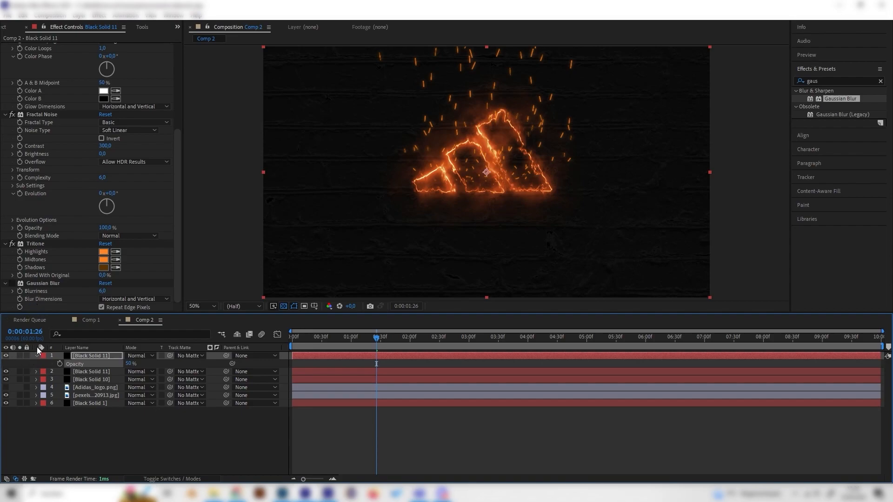
pyautogui.moveTo(376, 342); pyautogui.dragTo(521, 342)
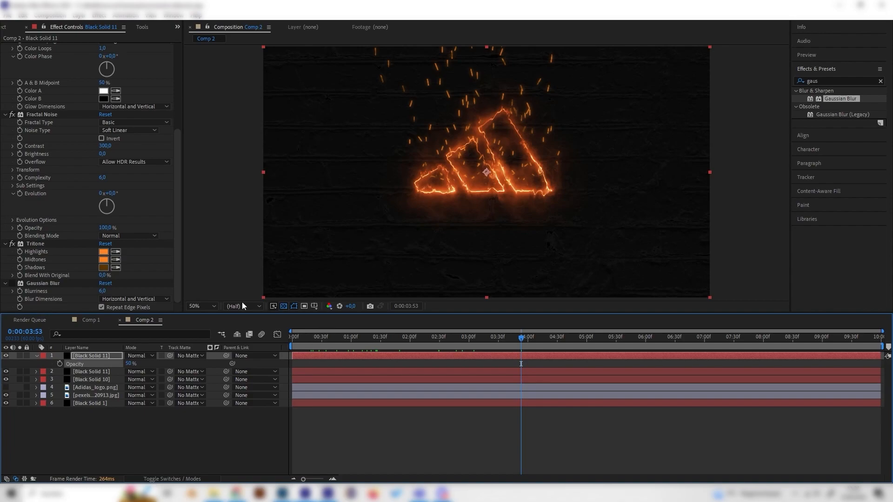
# Preview the burning logo in Comp 1 for comparison and return to Comp 2 at 0:00:01:26
pyautogui.click(97, 318)
pyautogui.moveTo(379, 337); pyautogui.dragTo(403, 338)
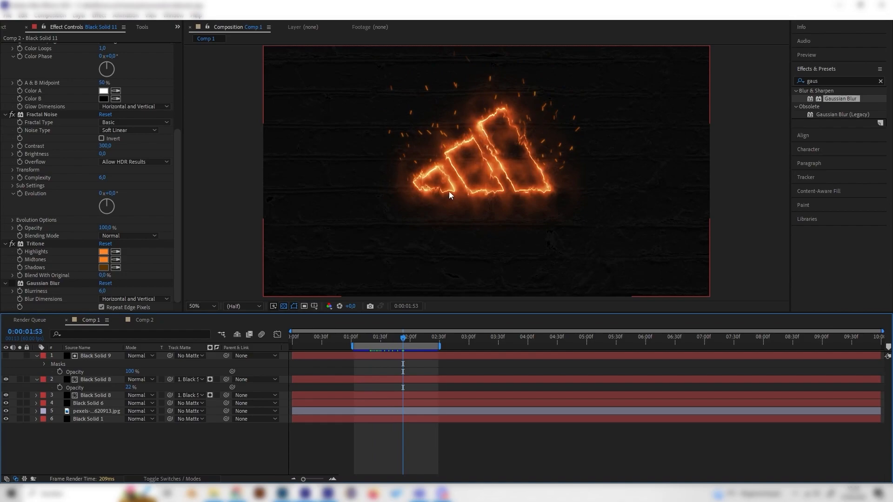
pyautogui.press('space')
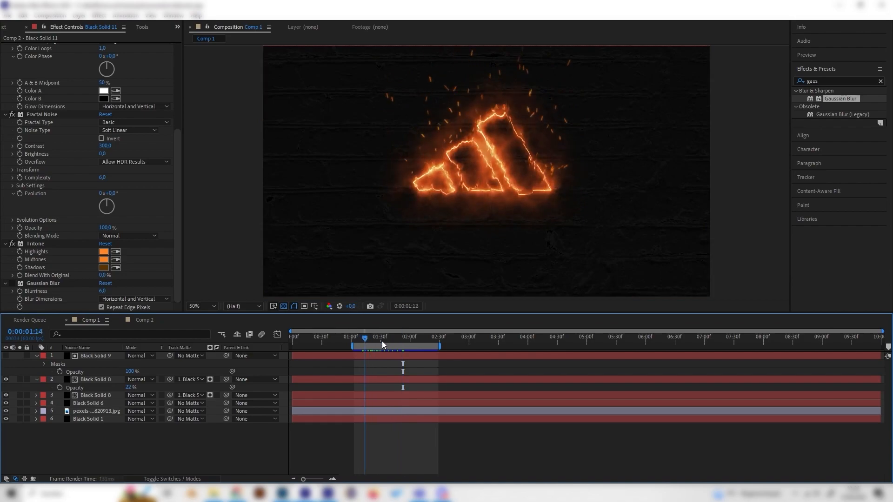
pyautogui.click(371, 339)
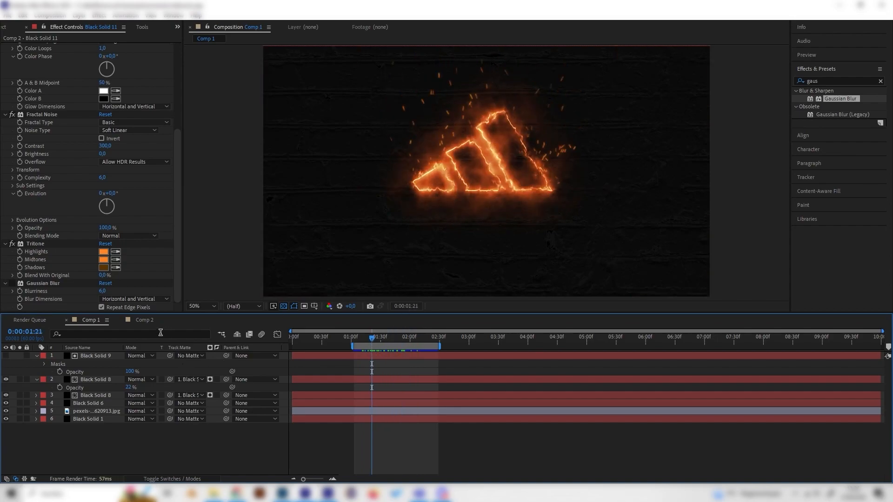
pyautogui.click(147, 320)
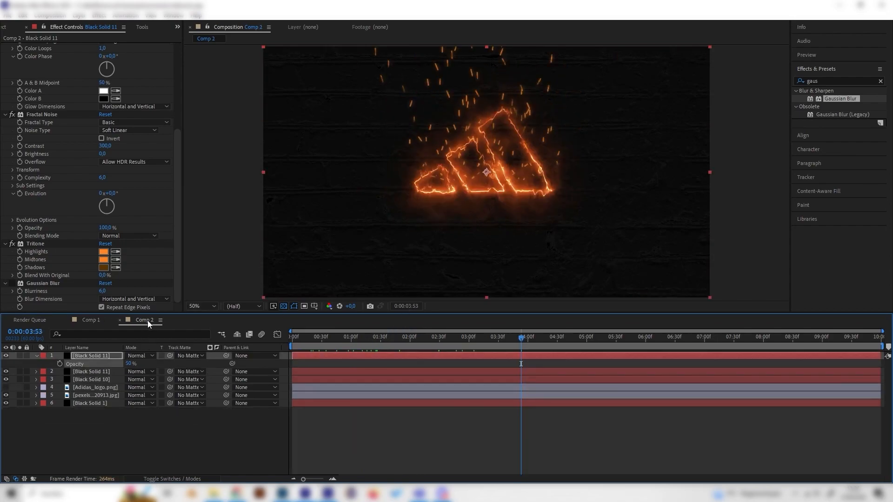
pyautogui.moveTo(487, 340); pyautogui.dragTo(376, 342)
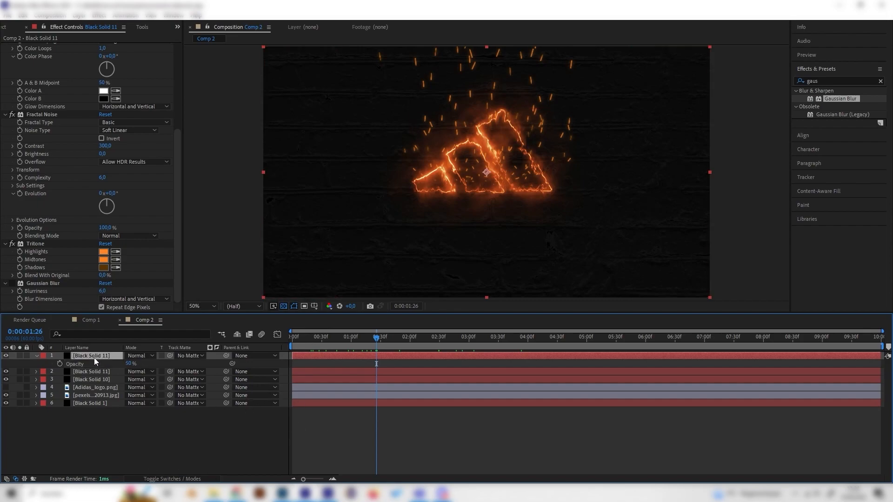
# Add a black solid above all the layers and set its opacity to 11%
pyautogui.rightClick(161, 427)
pyautogui.moveTo(176, 313)
pyautogui.click(314, 341)
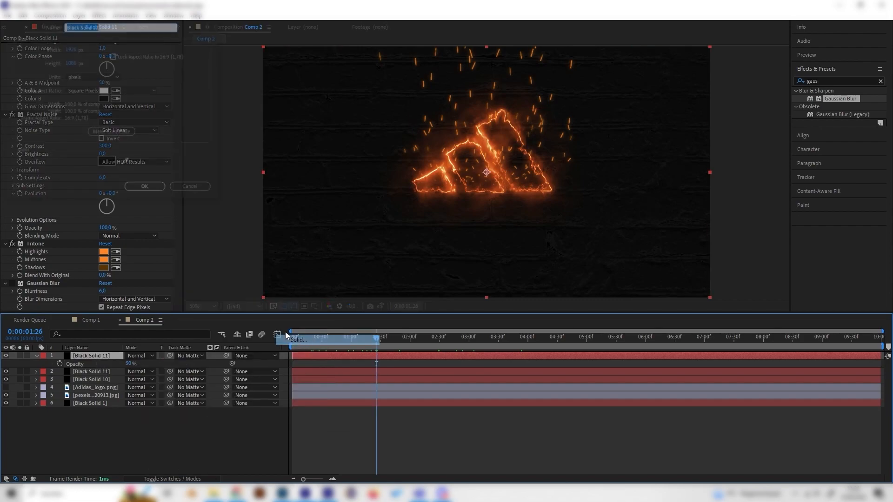
pyautogui.click(153, 187)
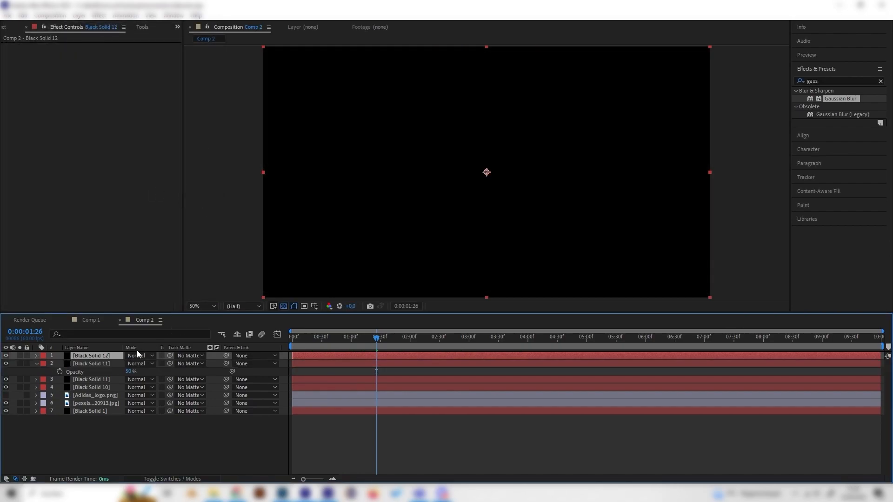
pyautogui.press('t')
pyautogui.click(128, 364)
pyautogui.write('11')
pyautogui.click(165, 433)
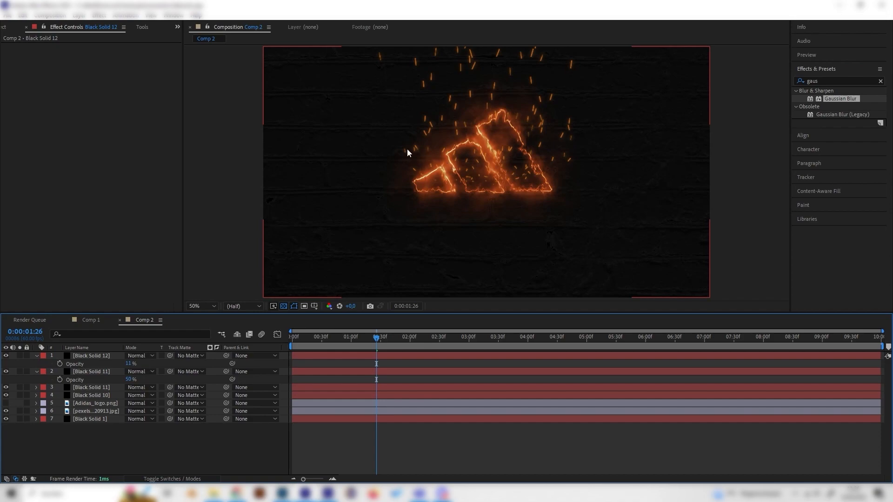
# Draw a closed Pen tool shape following the logo's upper outline and reaching above the frame, and hide the shape layer
pyautogui.click(141, 27)
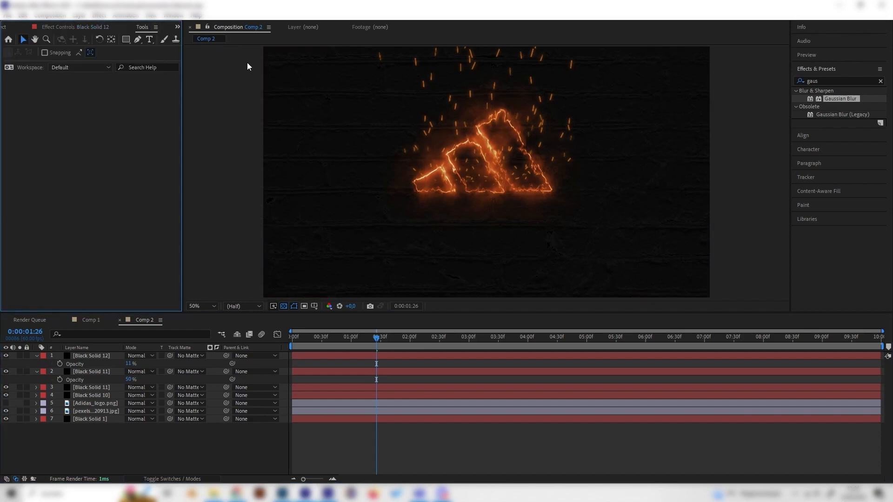
pyautogui.click(138, 40)
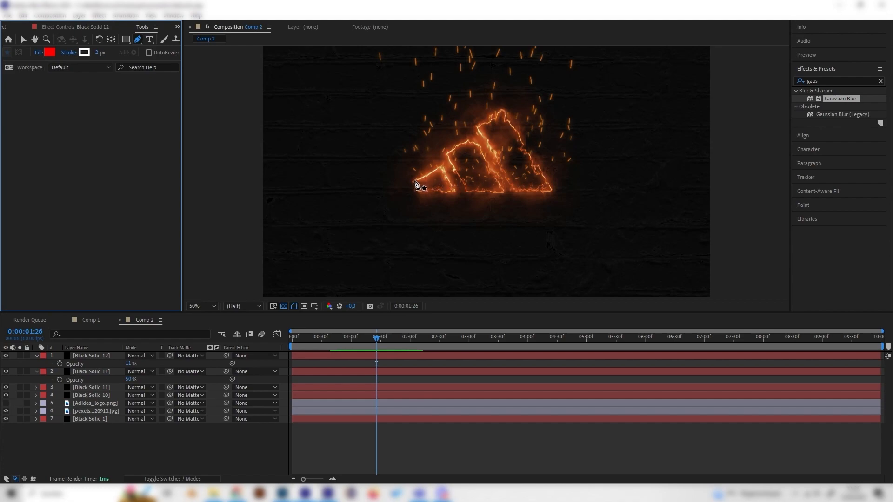
pyautogui.click(413, 182)
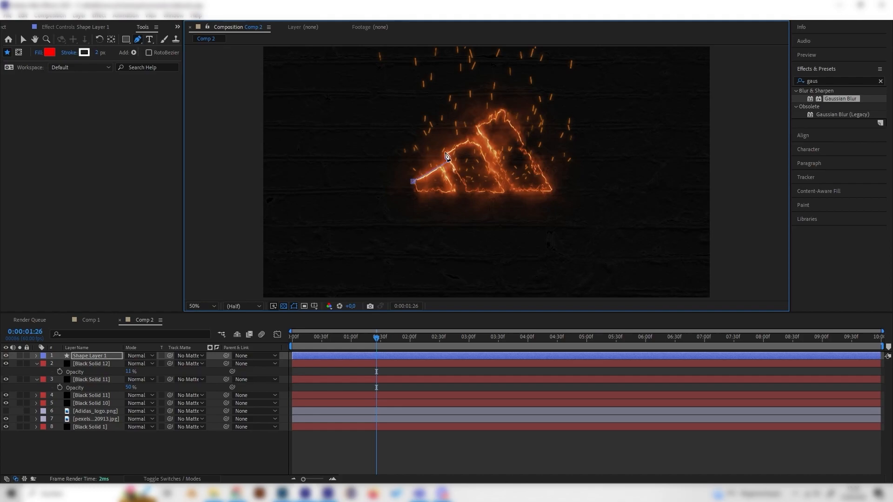
pyautogui.click(480, 136)
pyautogui.click(502, 110)
pyautogui.click(551, 190)
pyautogui.press(',')
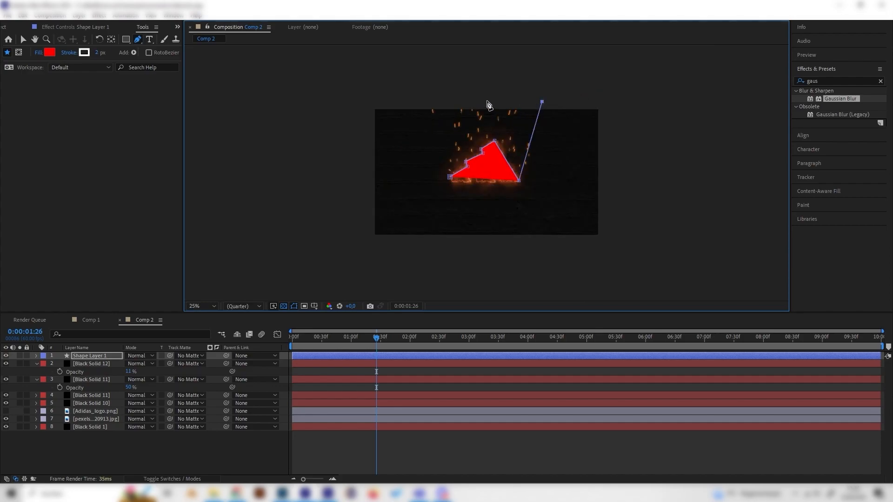
pyautogui.click(429, 103)
pyautogui.click(450, 178)
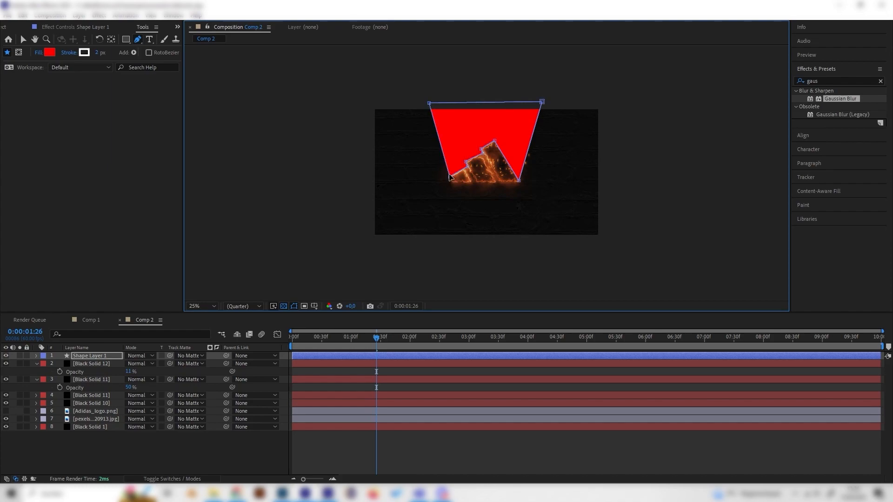
pyautogui.press('.')
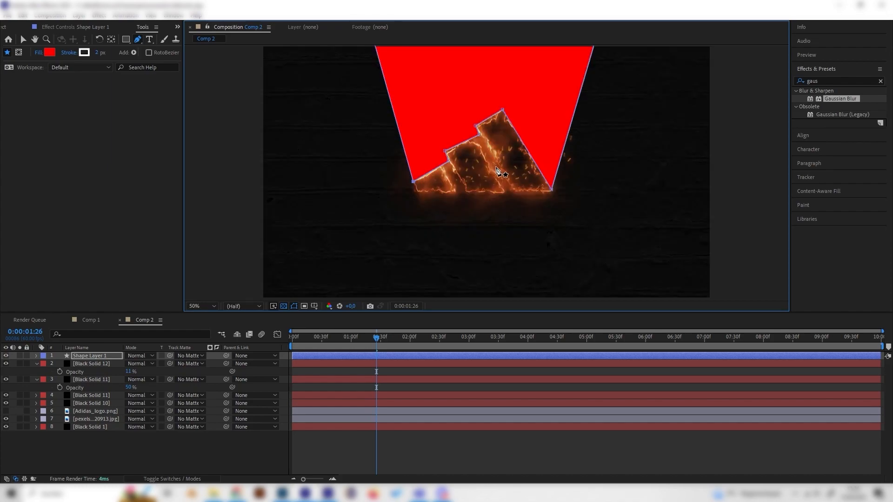
pyautogui.click(88, 355)
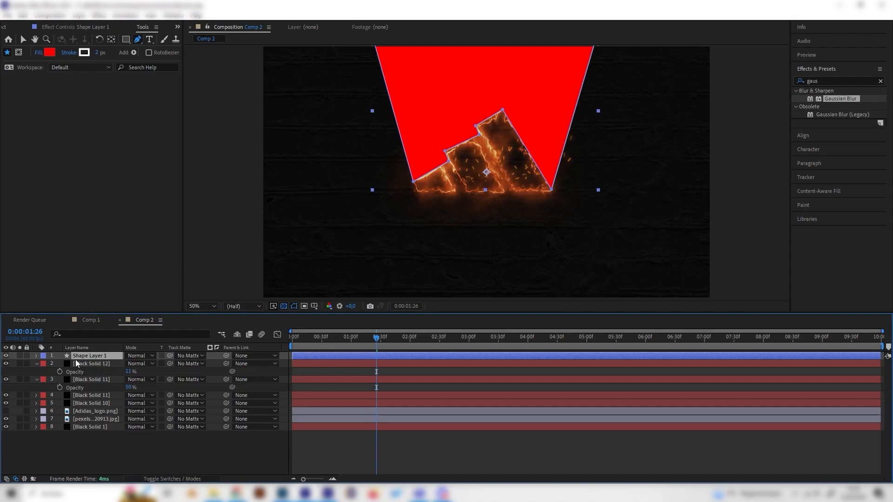
pyautogui.click(6, 356)
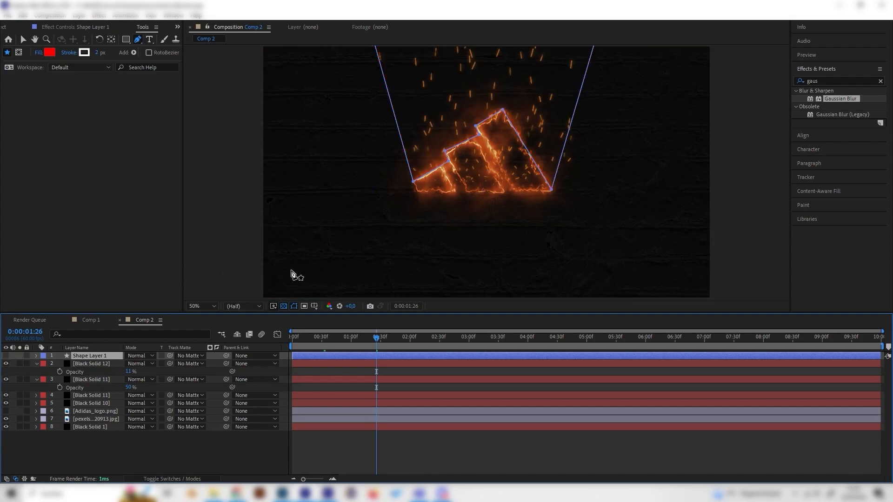
# Set Shape Layer 1 as the track matte of the 11% opacity black solid
pyautogui.click(110, 365)
pyautogui.click(188, 364)
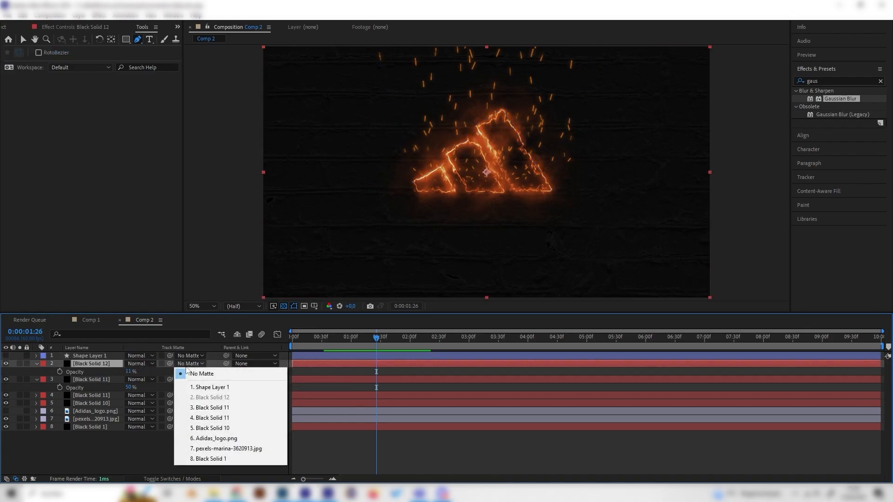
pyautogui.click(207, 389)
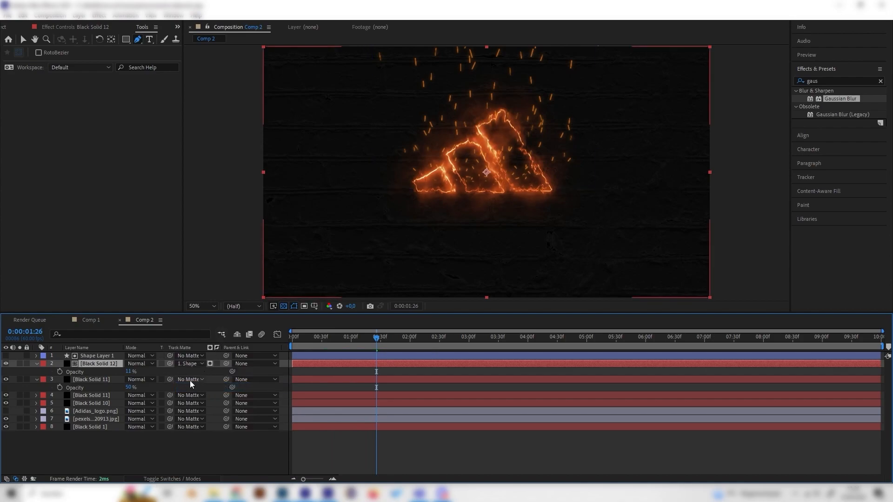
# Set Shape Layer 1 as the track matte of the 50% opacity particle solid
pyautogui.click(101, 378)
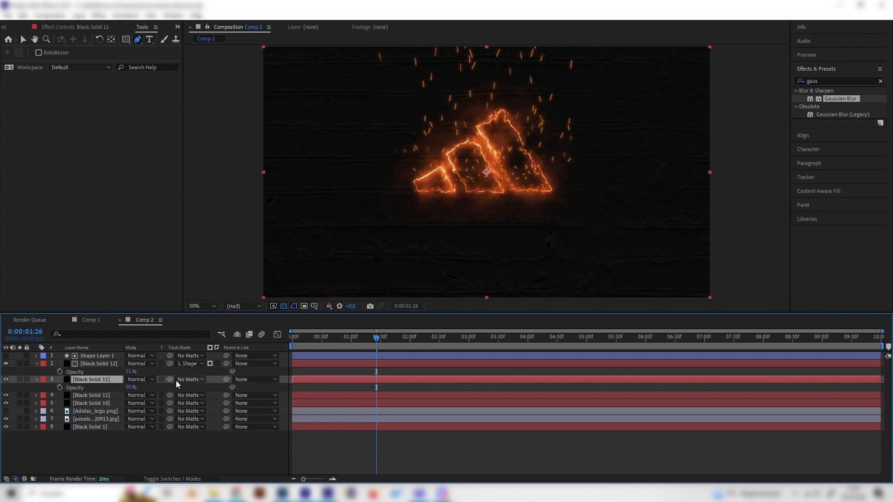
pyautogui.click(188, 379)
pyautogui.click(204, 404)
# Delete the unused Black Solid 12 beneath the shape layer
pyautogui.click(101, 366)
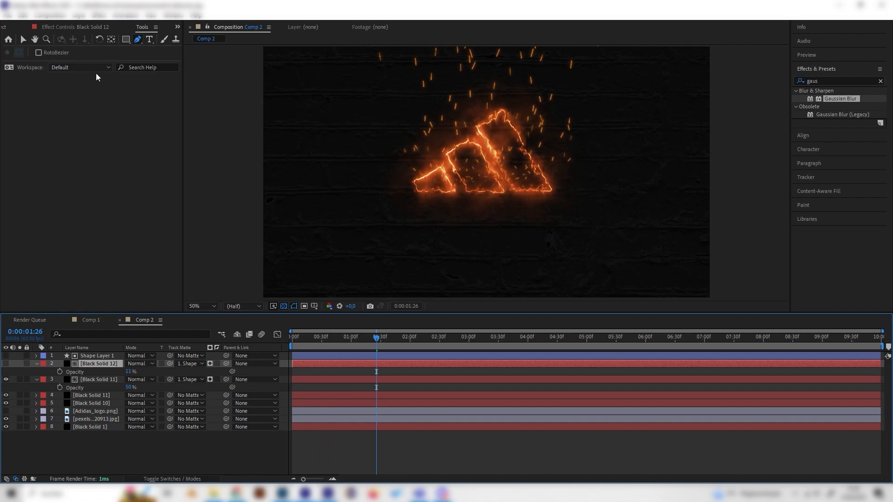
pyautogui.click(72, 26)
pyautogui.click(79, 366)
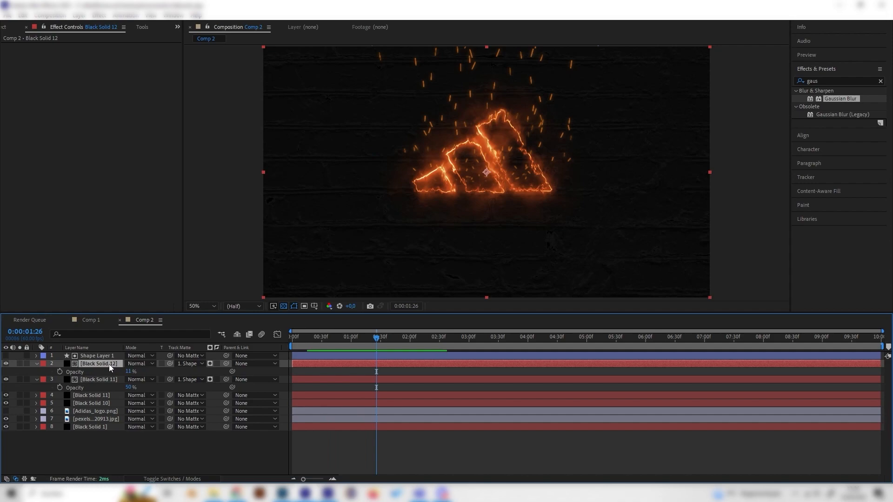
pyautogui.press('Delete')
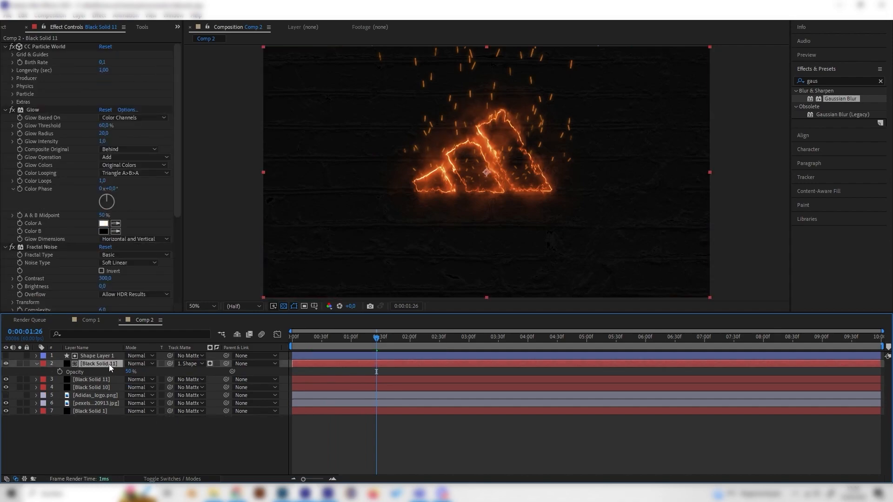
# Set Shape Layer 1 as the track matte of the blurred particle solid and preview the composition from the start
pyautogui.click(198, 364)
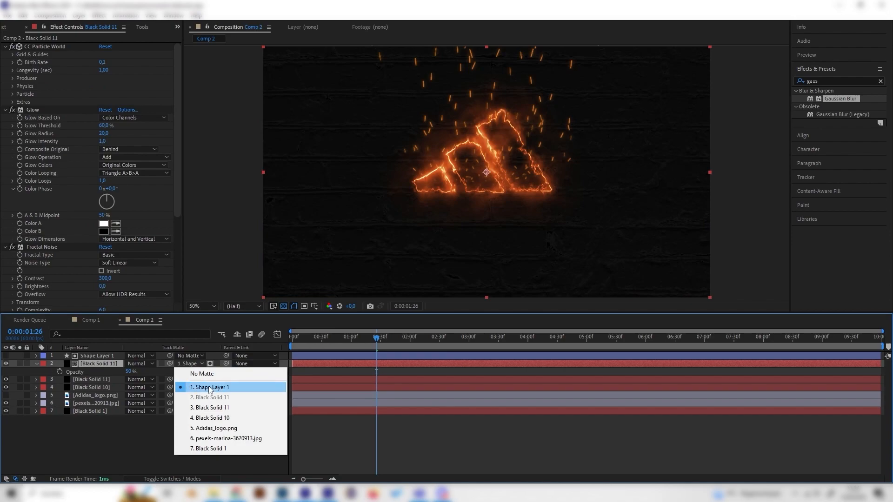
pyautogui.click(99, 377)
pyautogui.click(102, 365)
pyautogui.click(104, 379)
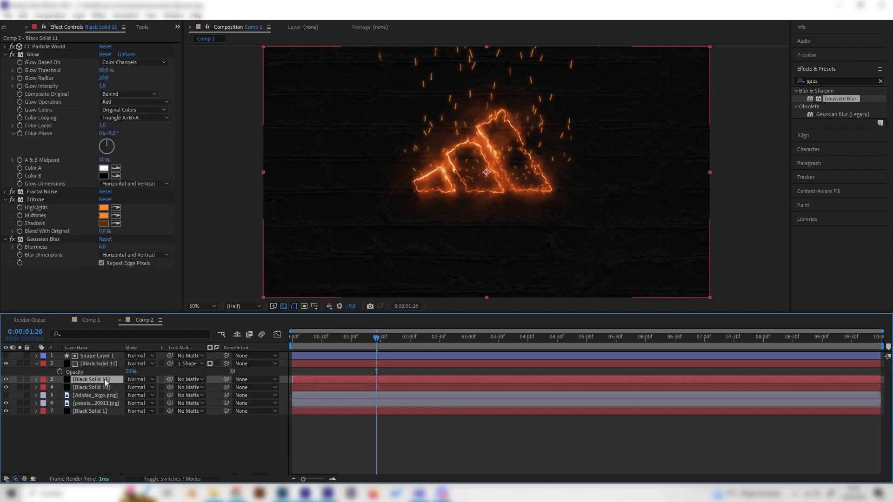
pyautogui.click(198, 379)
pyautogui.click(209, 400)
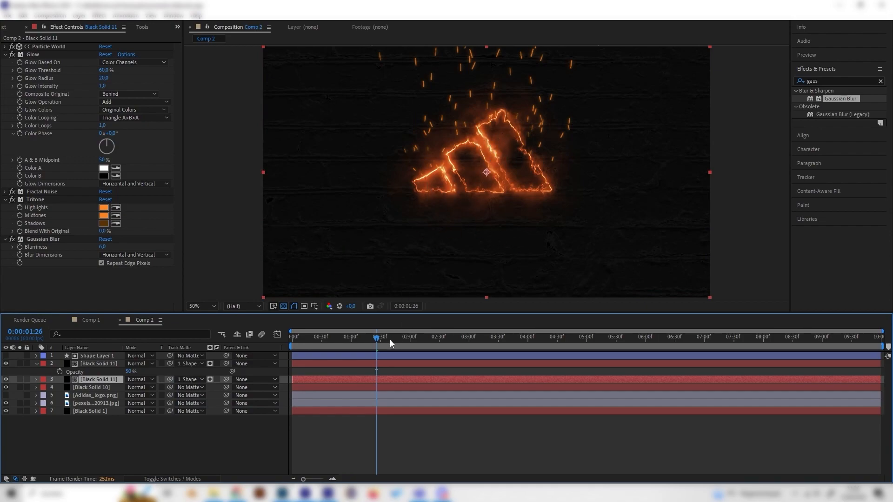
pyautogui.moveTo(368, 342); pyautogui.dragTo(254, 353)
pyautogui.press('space')
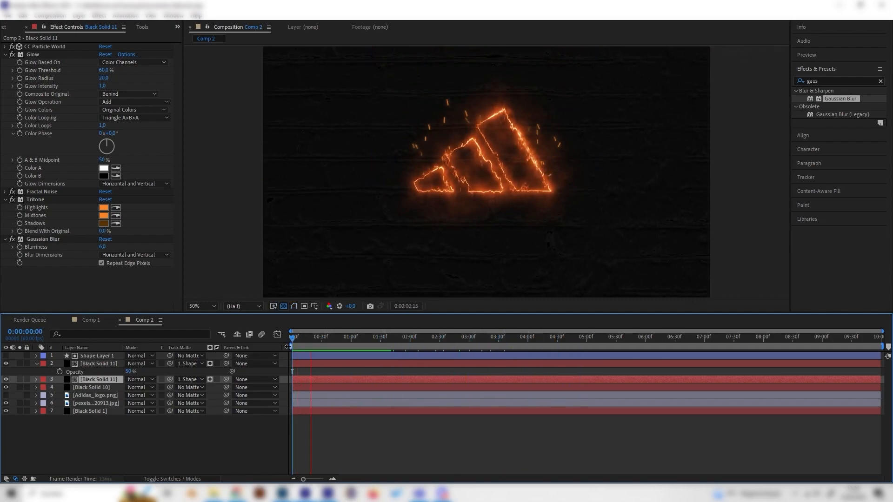